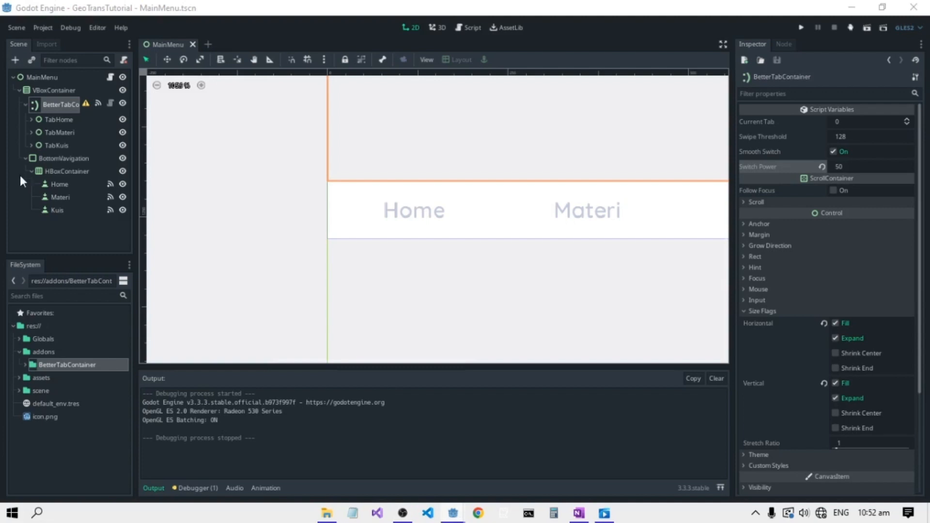
- Save the TabHome branch as its own scene, TabHome.tscn, in a new folder named home inside res://scene
click(53, 116)
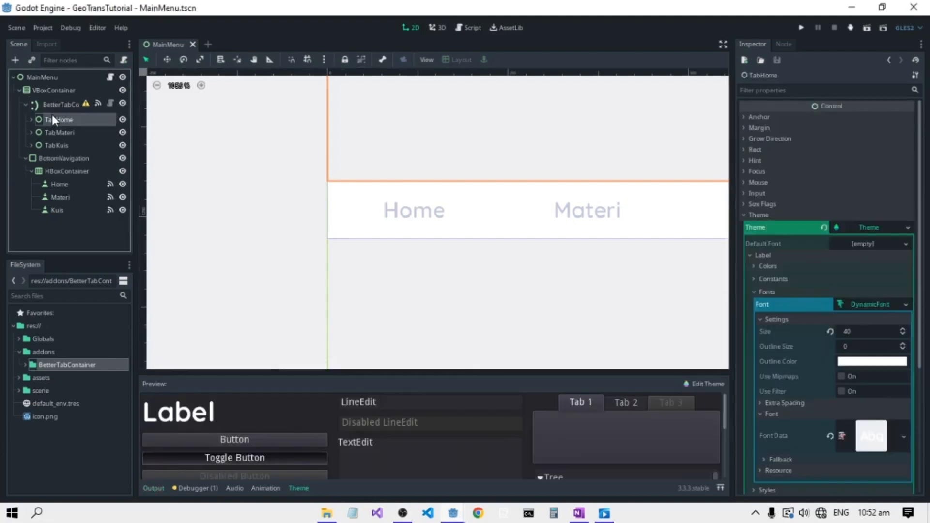
right_click(50, 120)
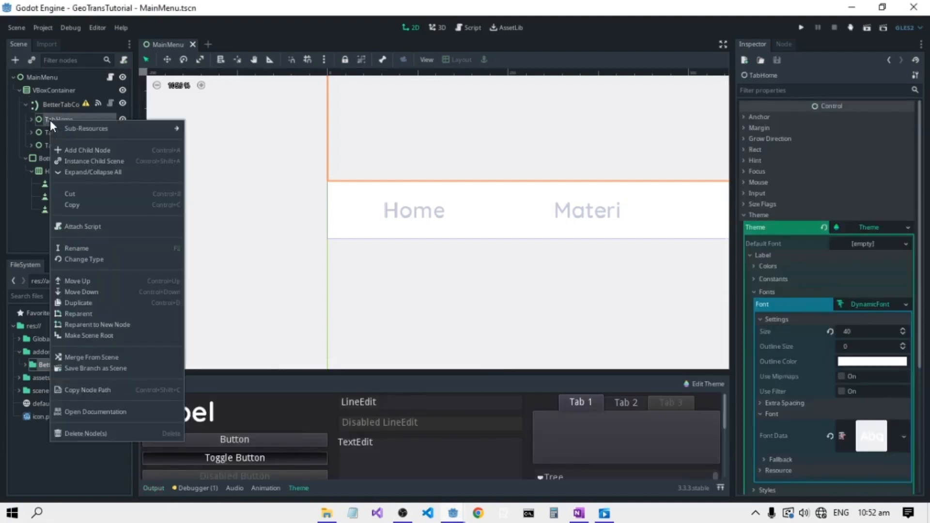
click(82, 368)
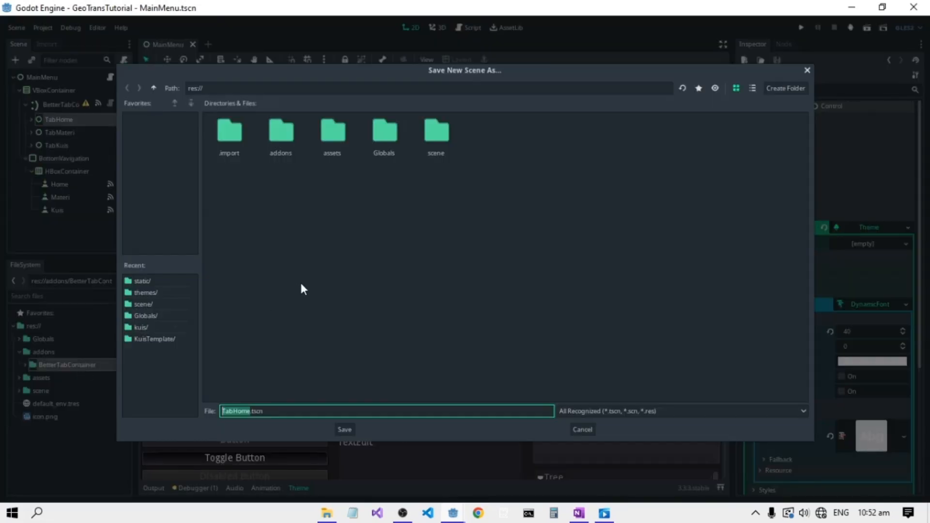
double_click(443, 135)
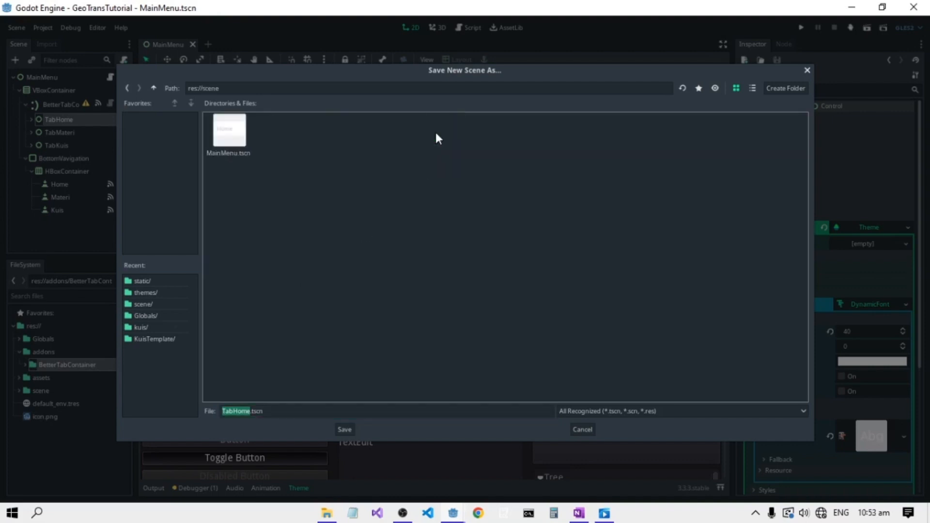
click(780, 90)
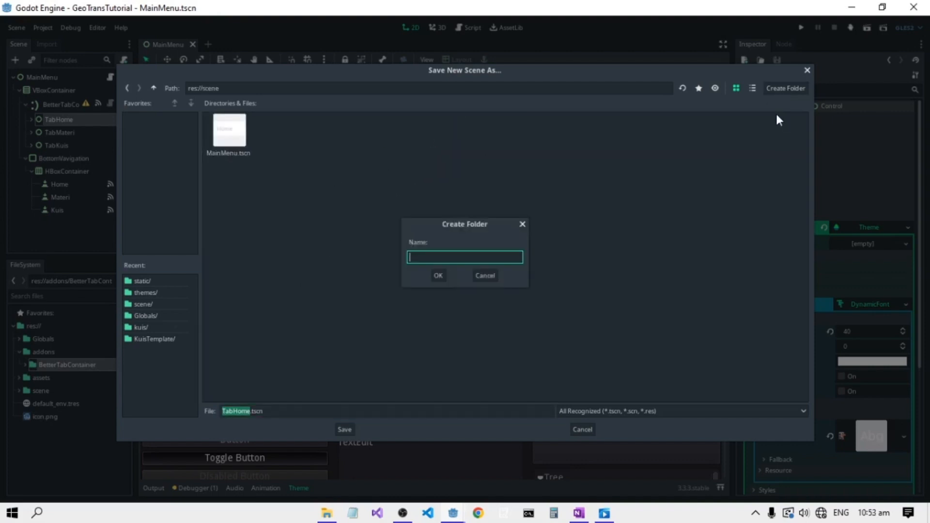
text(home)
key(Return)
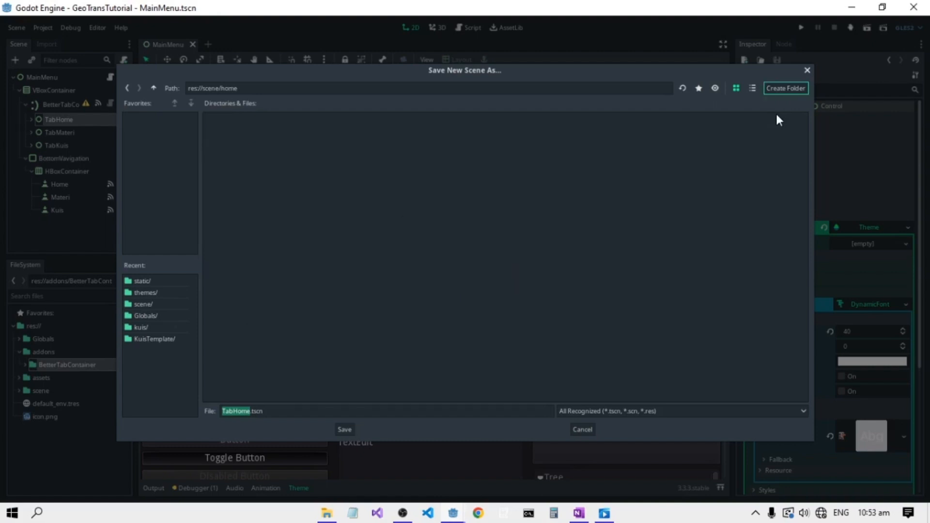
click(347, 429)
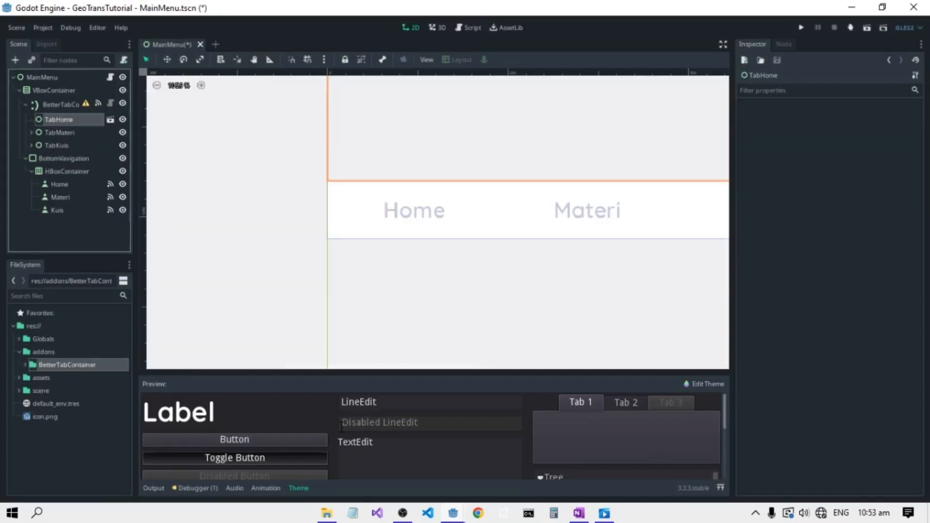
- Open the TabHome scene, set its root node's layout to Full Rect, and save the scene
click(110, 119)
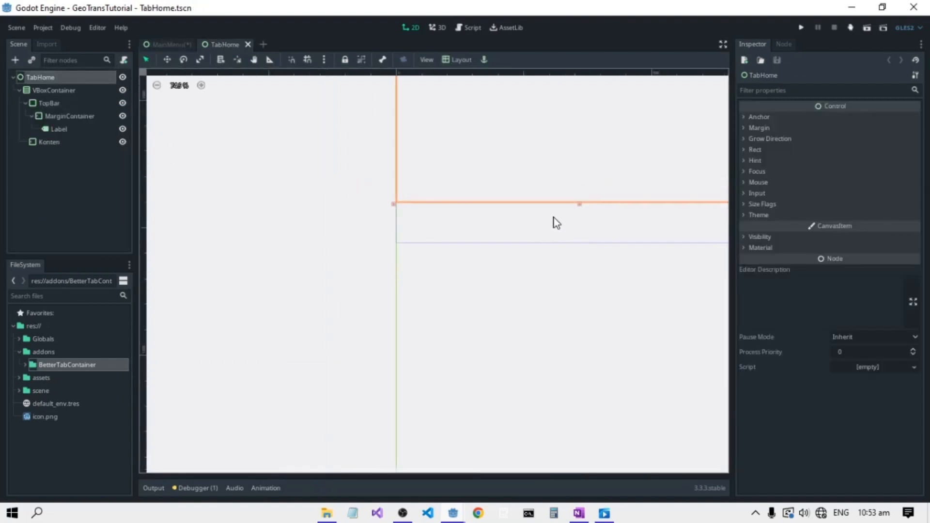
scroll(553, 217, down, 5)
middle_drag(578, 163, 516, 344)
scroll(516, 344, down, 12)
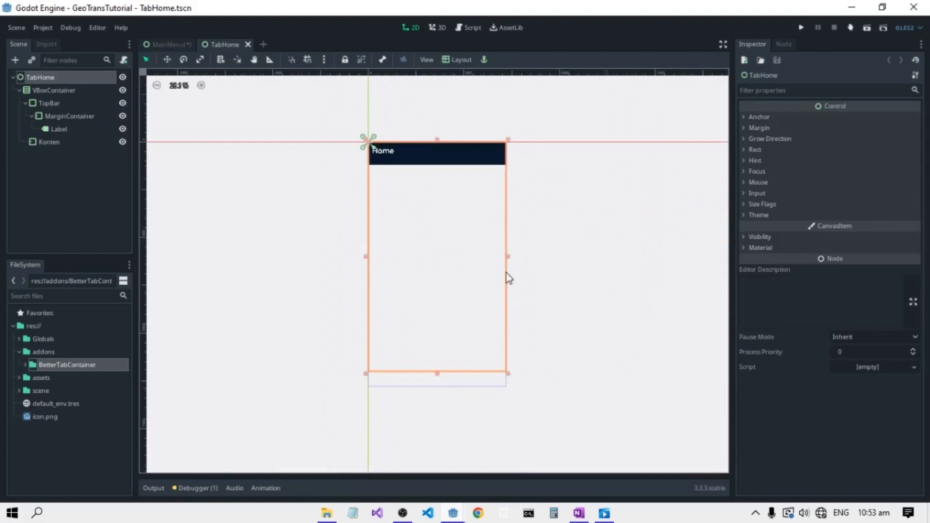
middle_drag(508, 277, 490, 314)
scroll(487, 314, up, 1)
scroll(483, 315, up, 1)
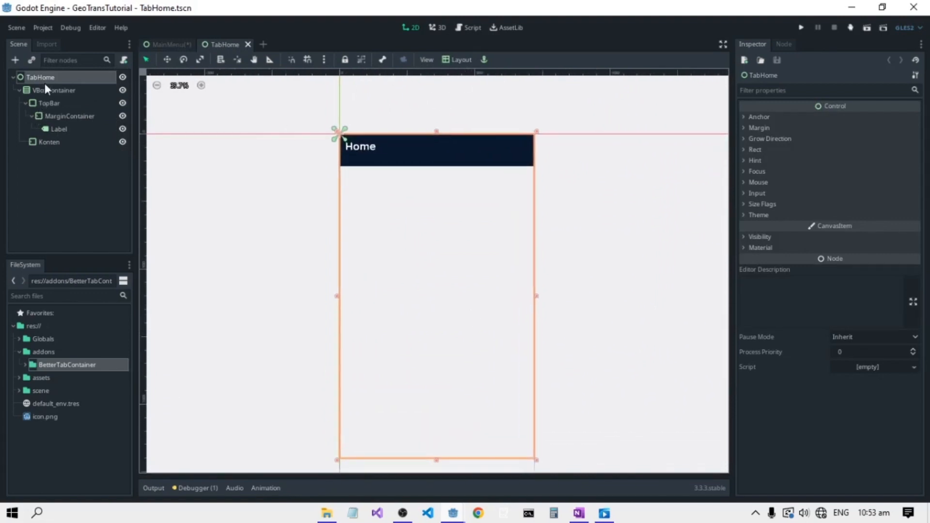
click(56, 77)
click(458, 60)
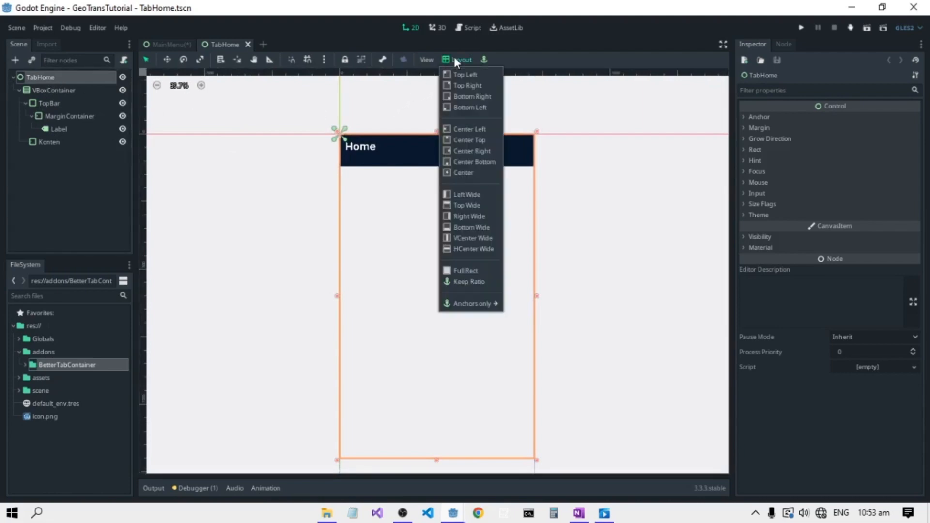
click(466, 271)
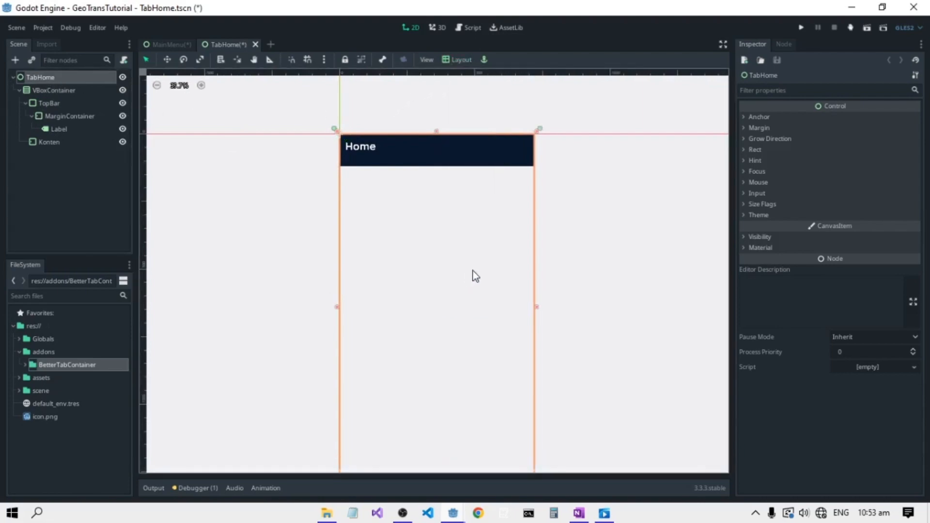
scroll(490, 316, down, 1)
middle_drag(490, 316, 501, 245)
key(ctrl+s)
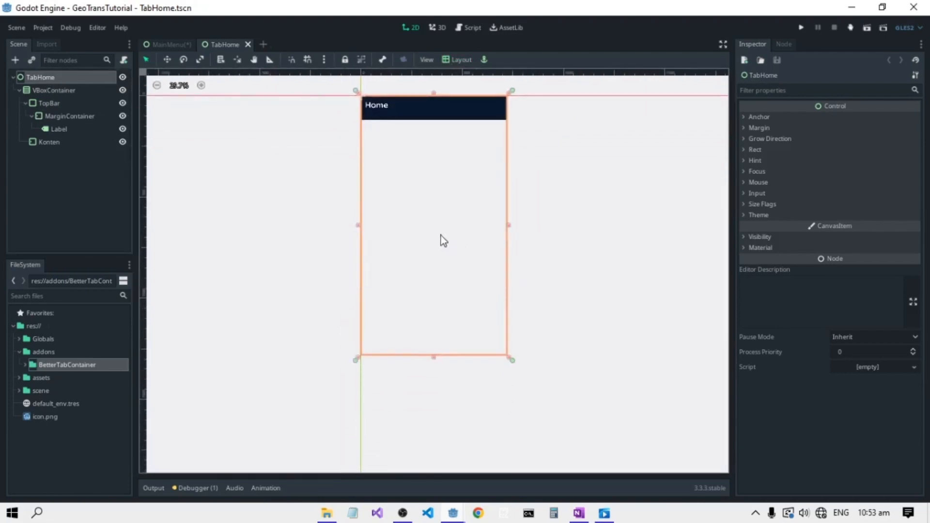
- Save the MainMenu scene and test-run it, widening the game window to check how the interface stretches
scroll(358, 217, up, 1)
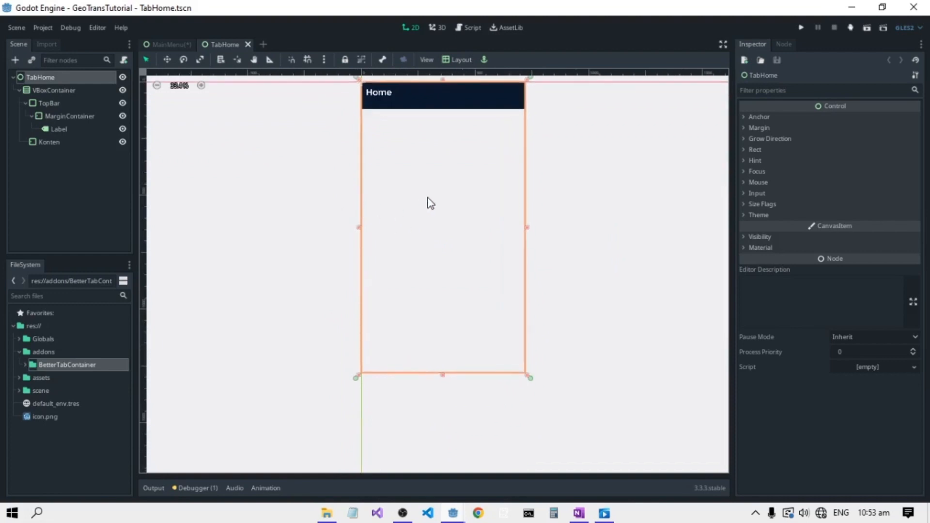
scroll(428, 197, up, 1)
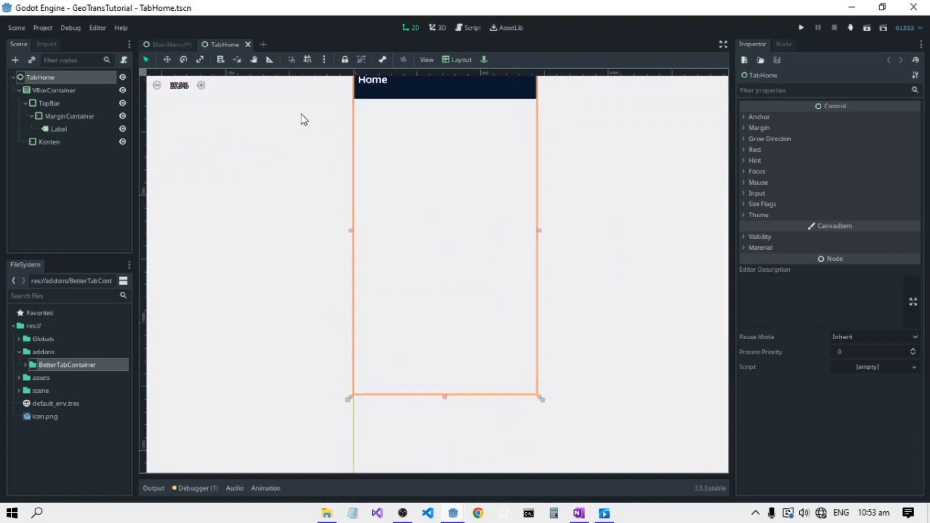
click(179, 47)
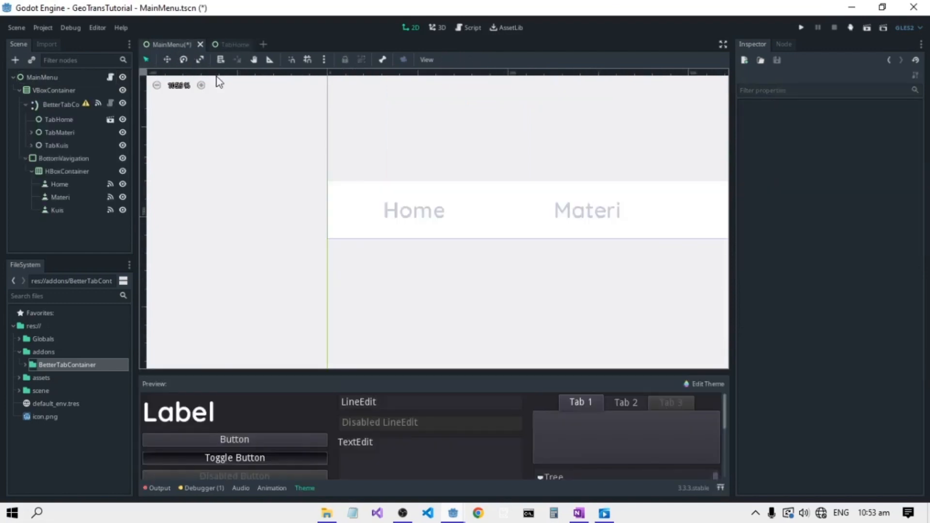
key(ctrl+s)
click(864, 25)
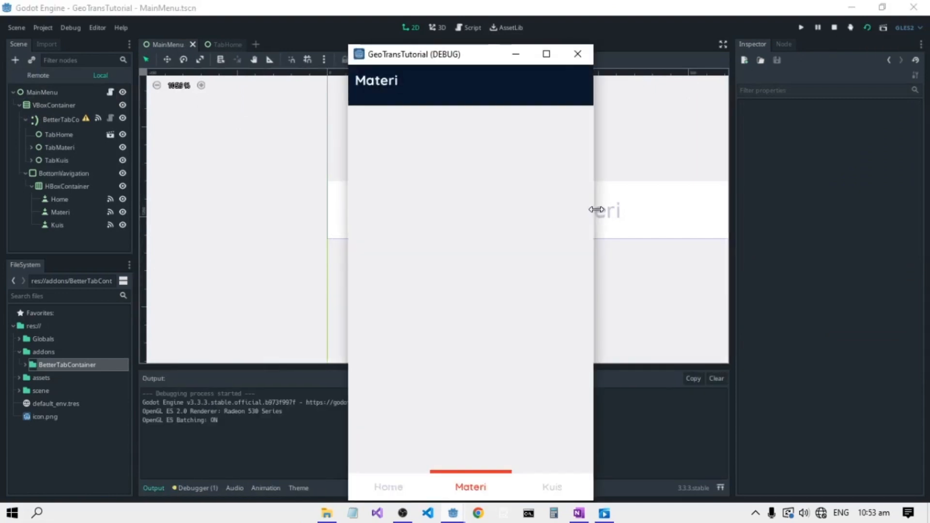
drag(593, 209, 812, 276)
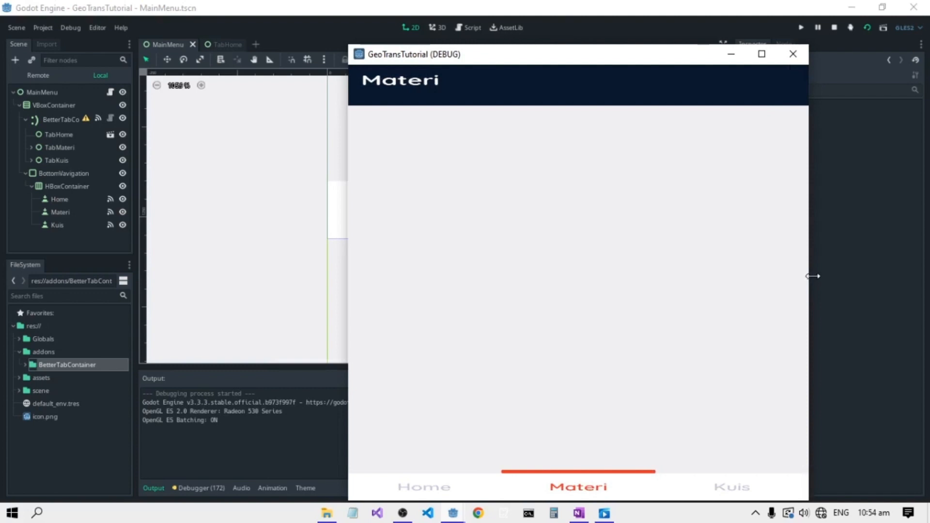
click(834, 27)
- Set the window stretch aspect to expand in the project's display settings
click(51, 25)
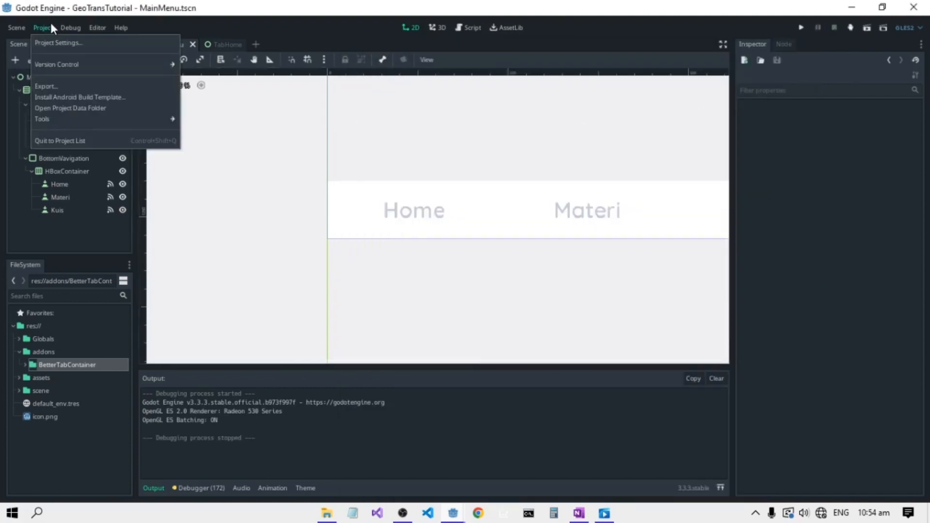
click(54, 42)
click(258, 90)
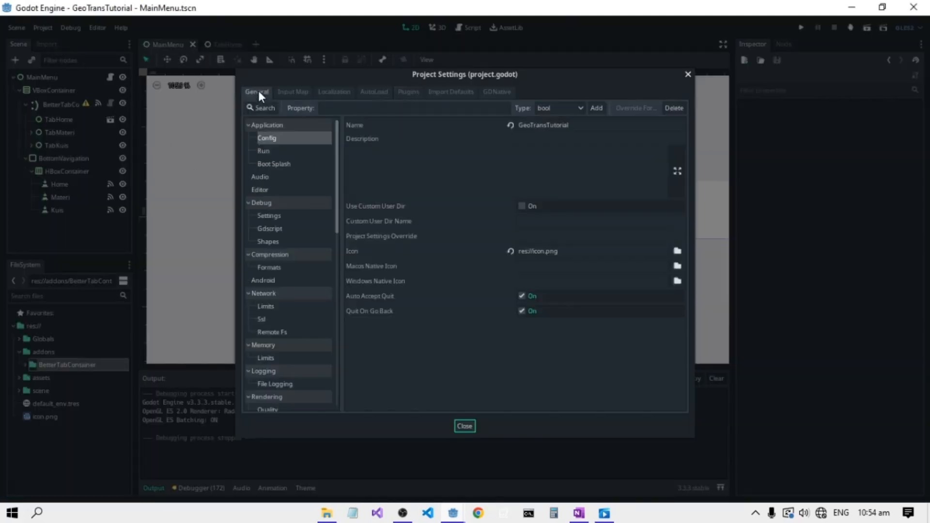
scroll(309, 274, down, 10)
scroll(290, 293, down, 1)
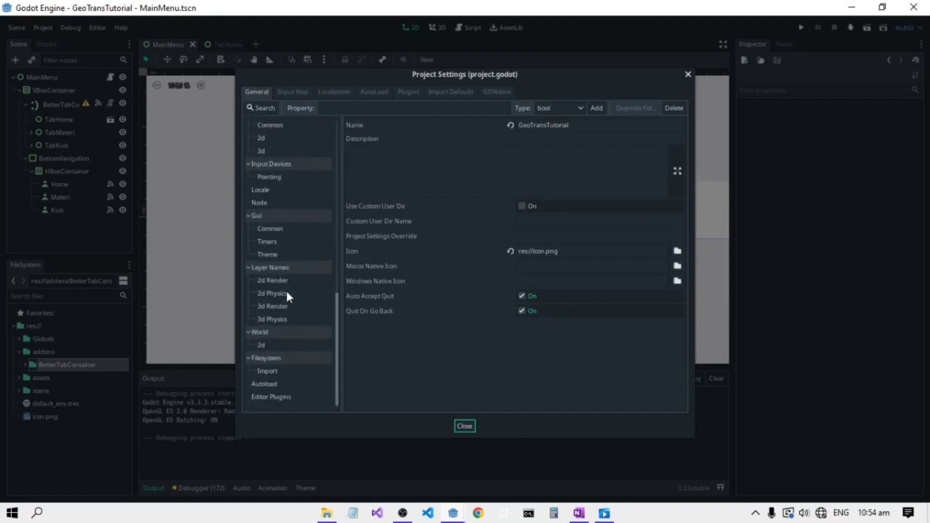
scroll(278, 336, up, 15)
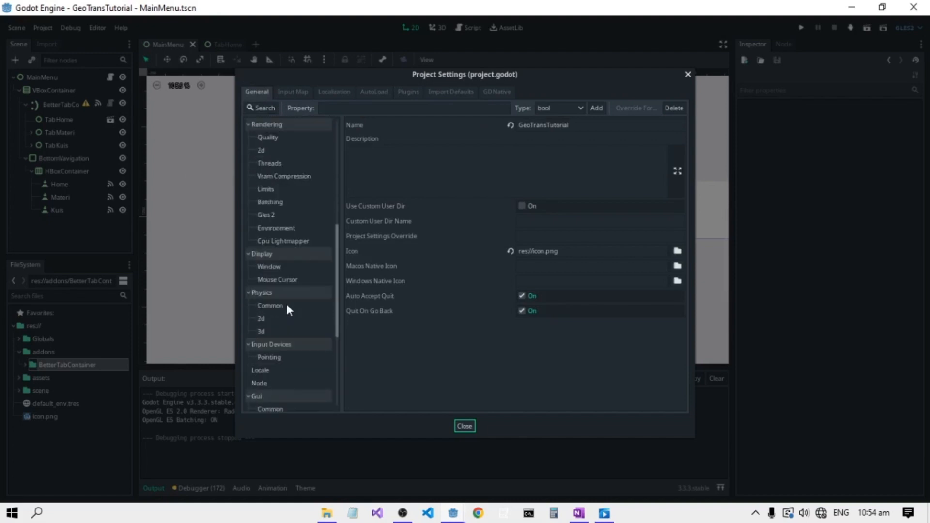
scroll(288, 249, down, 4)
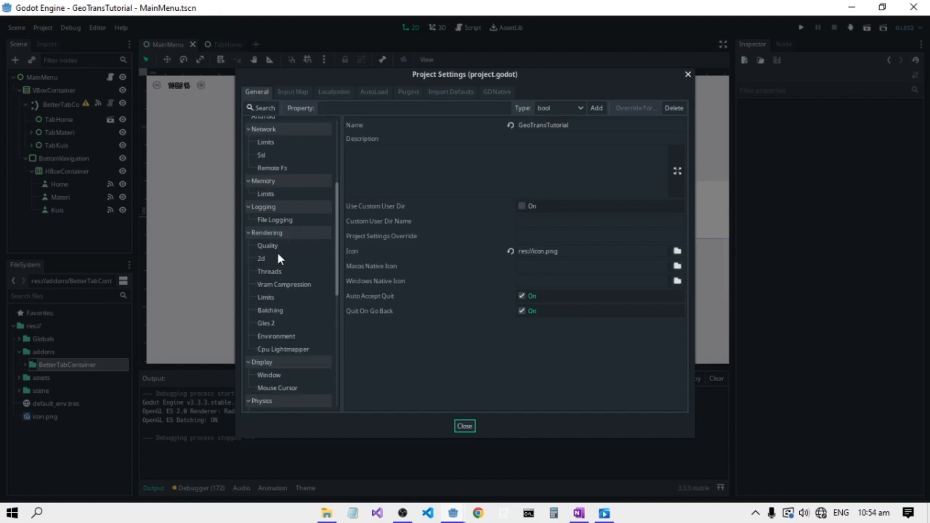
scroll(276, 201, up, 7)
scroll(275, 194, up, 1)
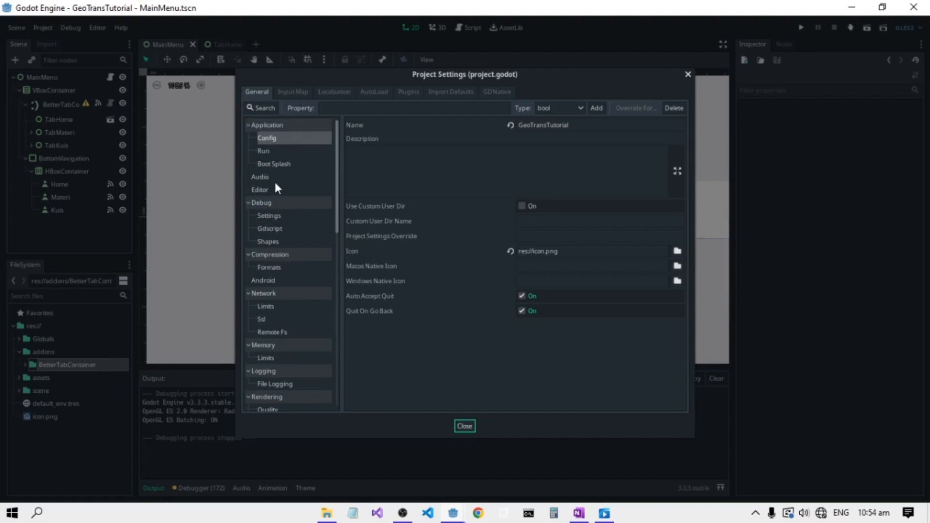
scroll(277, 184, down, 15)
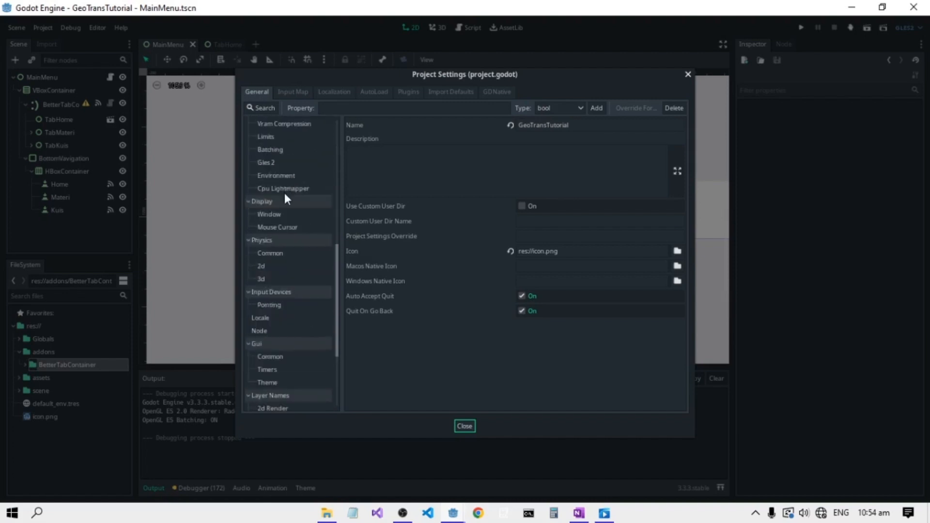
click(275, 215)
scroll(418, 246, down, 3)
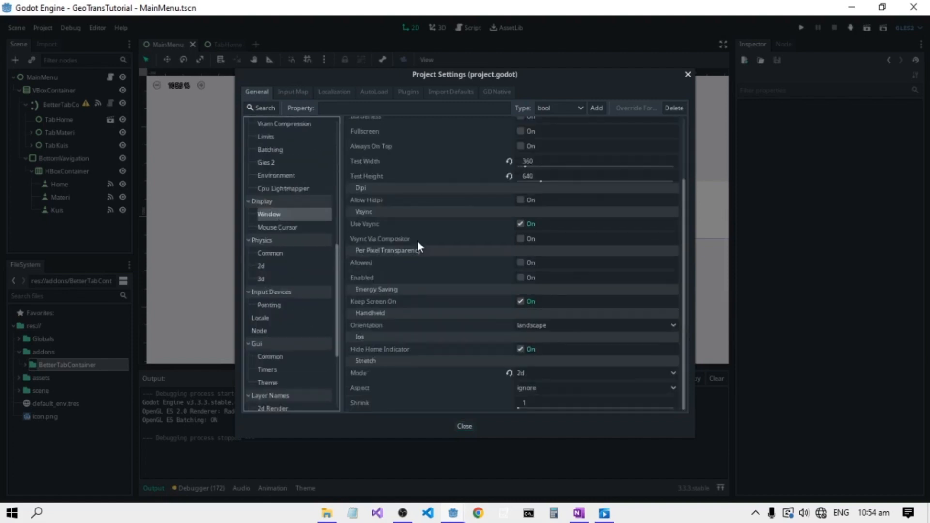
click(546, 389)
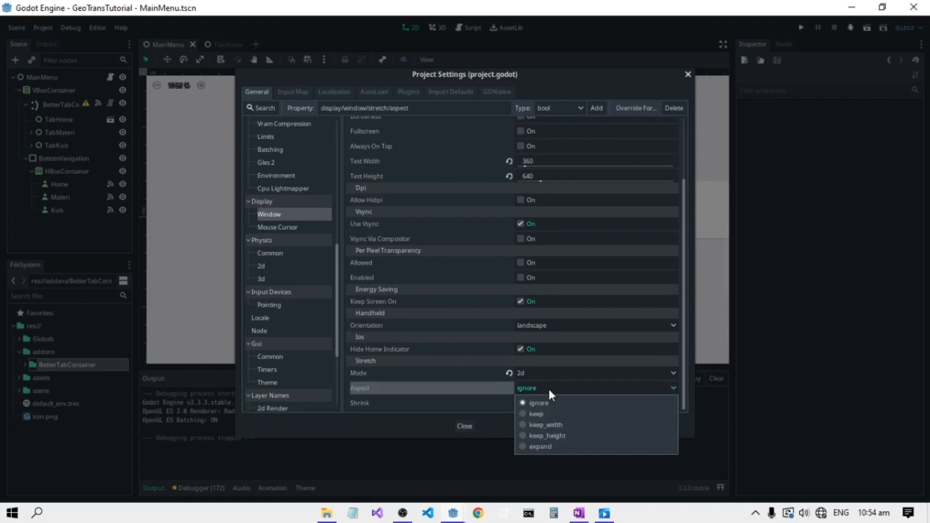
click(550, 446)
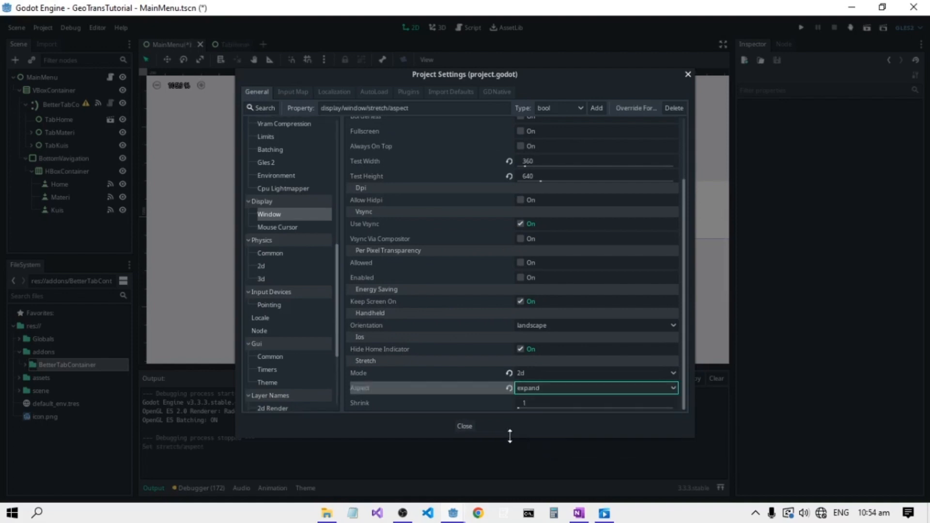
click(464, 426)
- Run the MainMenu scene again and widen the game window to check its proportions, then stop it
click(866, 28)
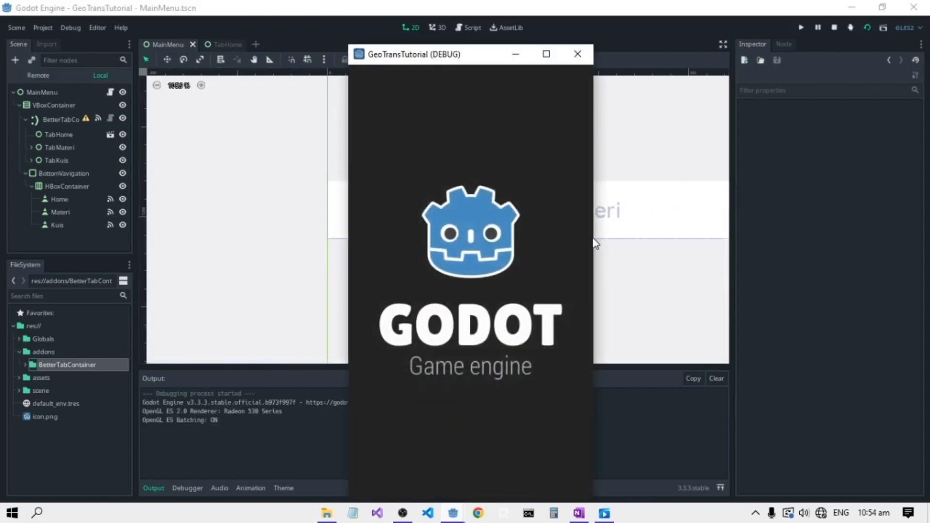
drag(599, 240, 725, 259)
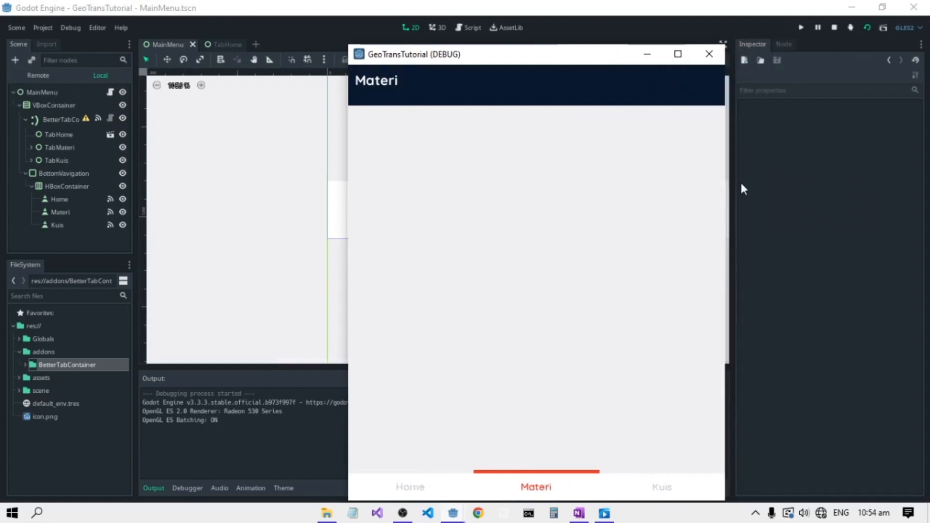
click(834, 27)
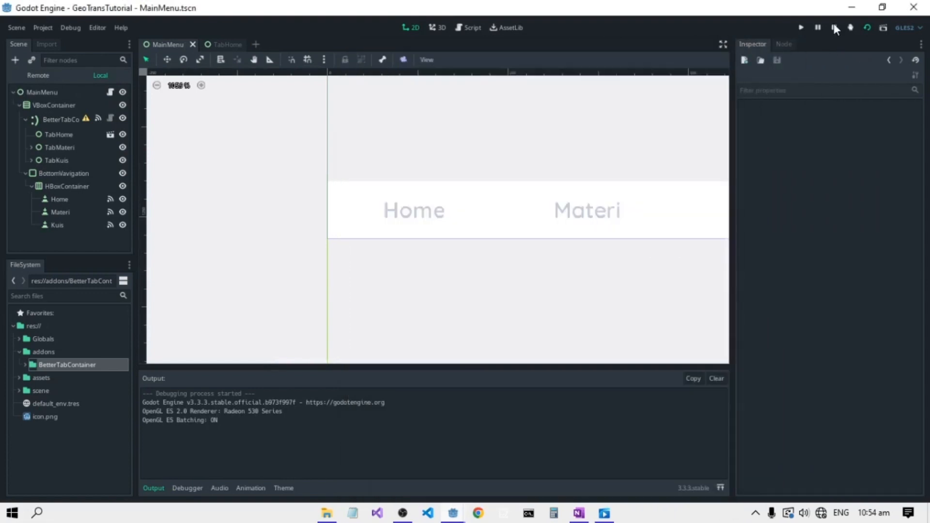
- Review the window stretch mode and aspect in the project settings
click(41, 28)
click(58, 43)
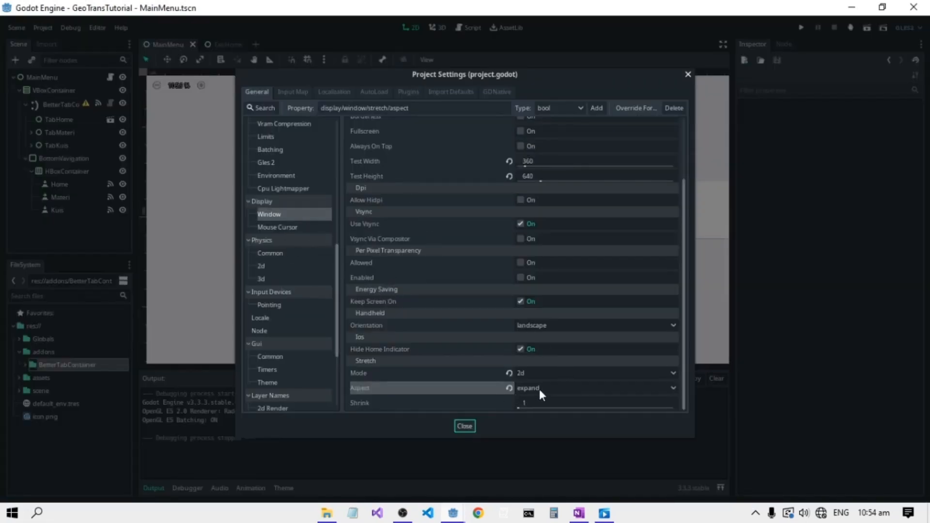
click(464, 426)
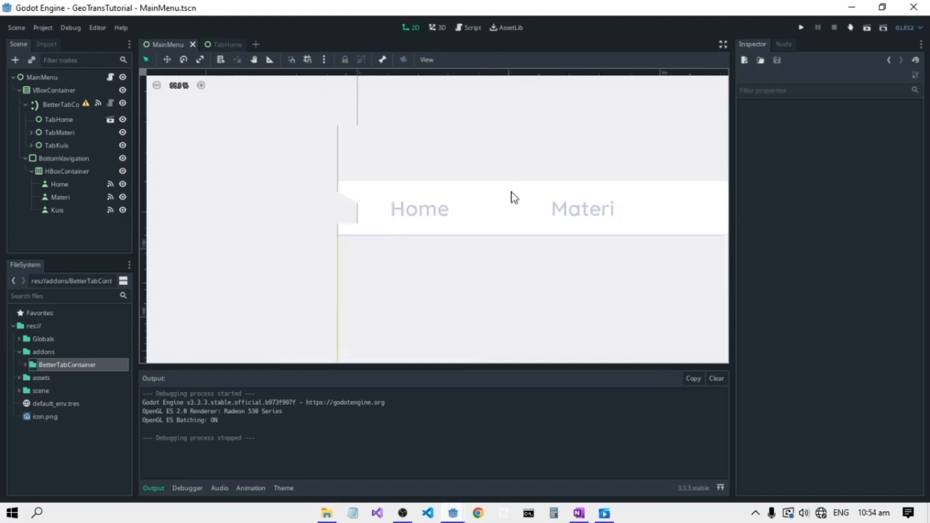
scroll(511, 197, down, 3)
scroll(539, 190, down, 6)
middle_drag(537, 151, 527, 257)
scroll(502, 170, down, 6)
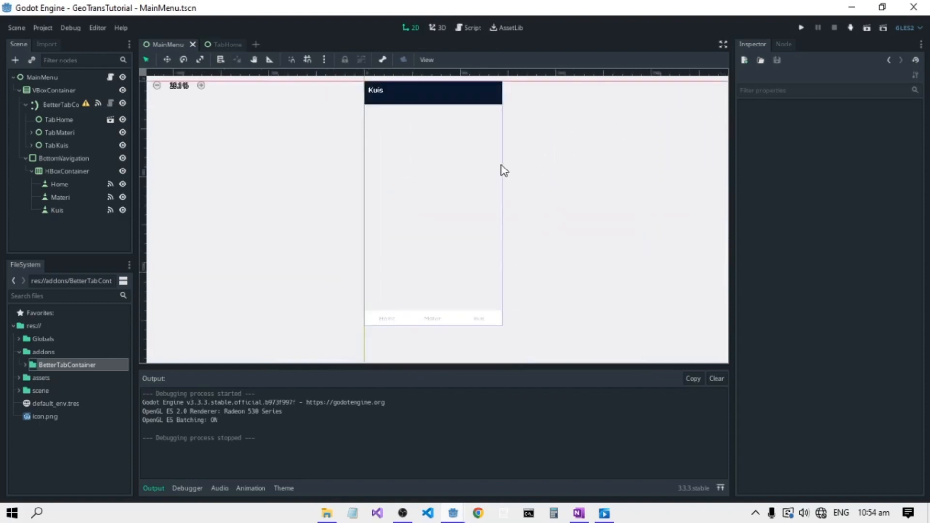
middle_drag(501, 162, 474, 208)
scroll(462, 199, up, 8)
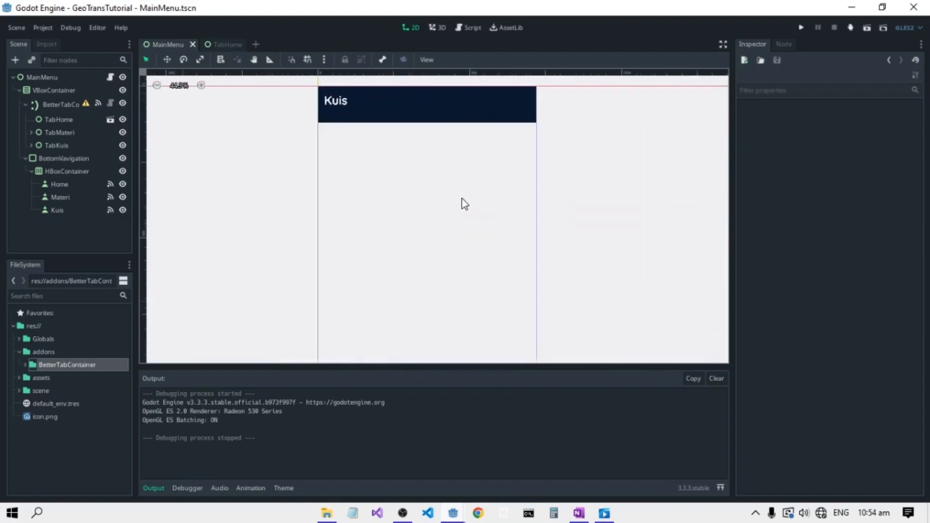
- Switch to the TabHome scene, collapse its MarginContainer and TopBar branches, and select the Konten node
click(226, 45)
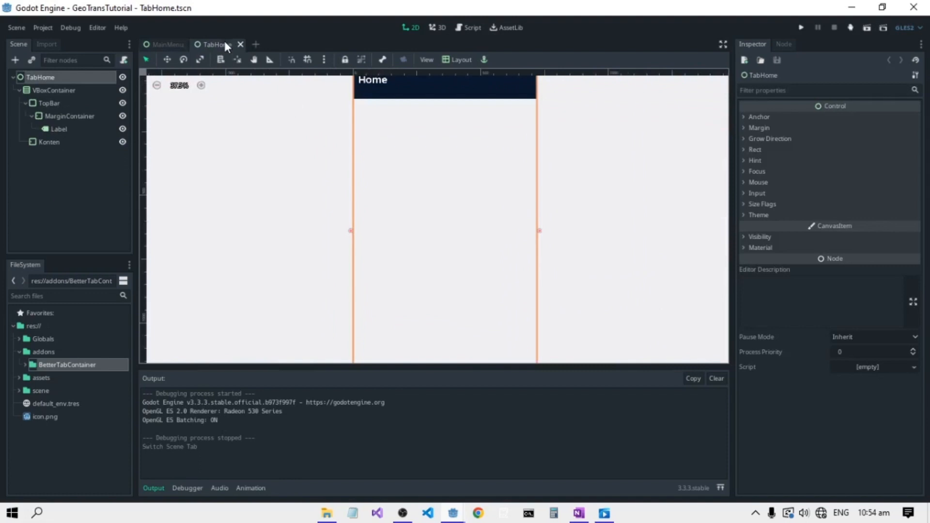
click(51, 115)
click(33, 116)
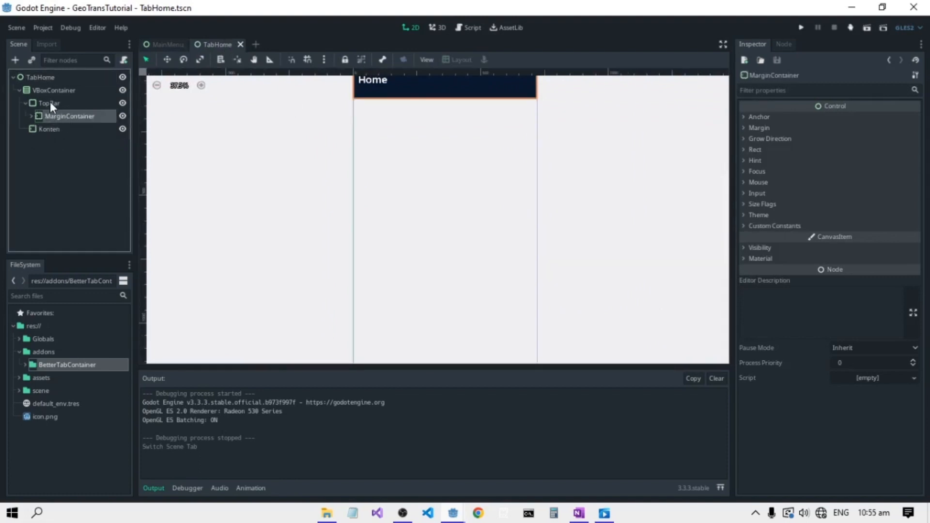
click(50, 103)
click(25, 103)
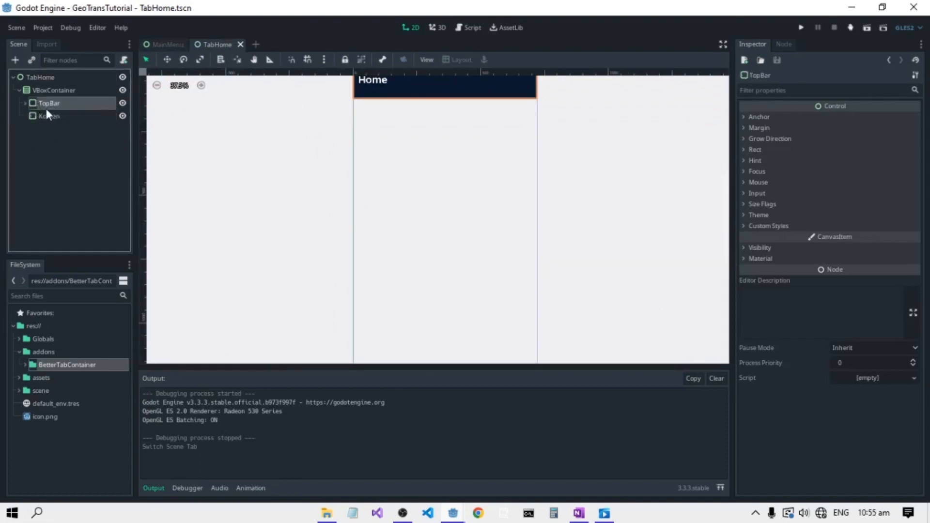
click(51, 116)
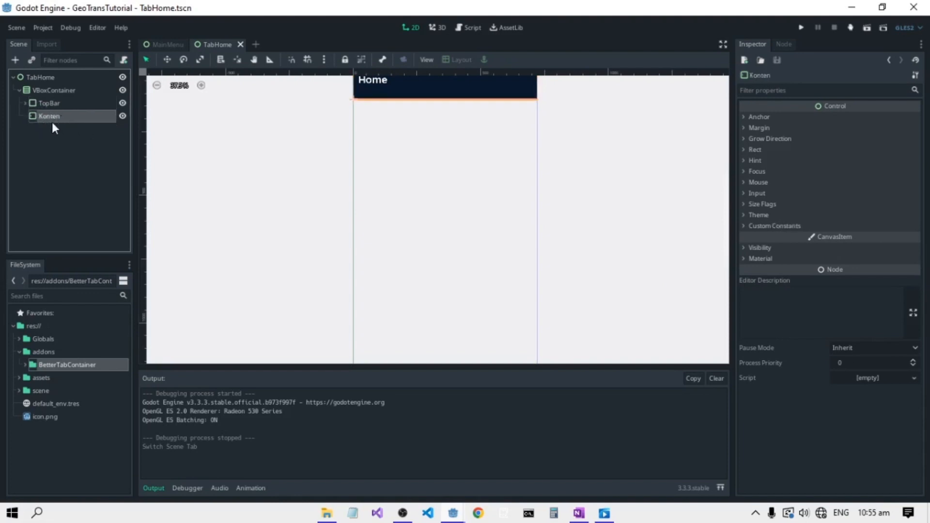
- Examine the Konten container's extent below the top bar in the TabHome layout
scroll(358, 177, down, 3)
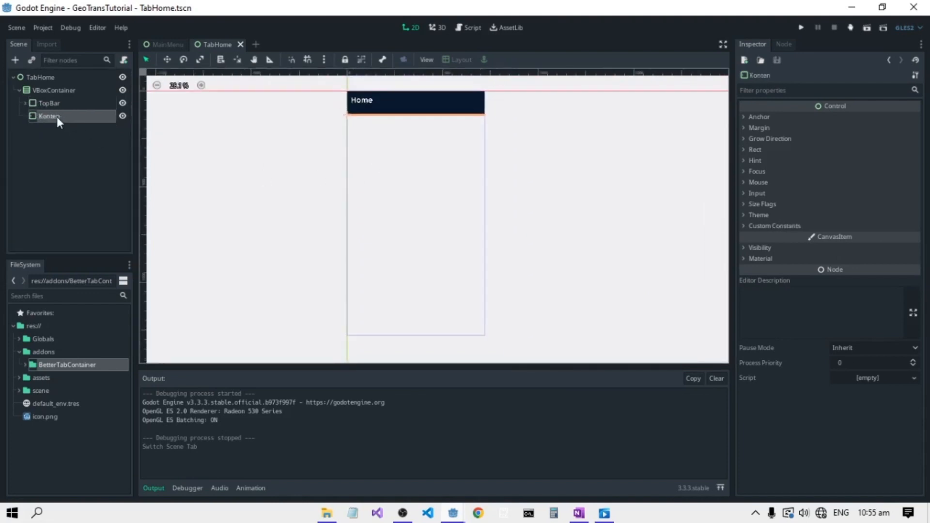
scroll(394, 119, up, 3)
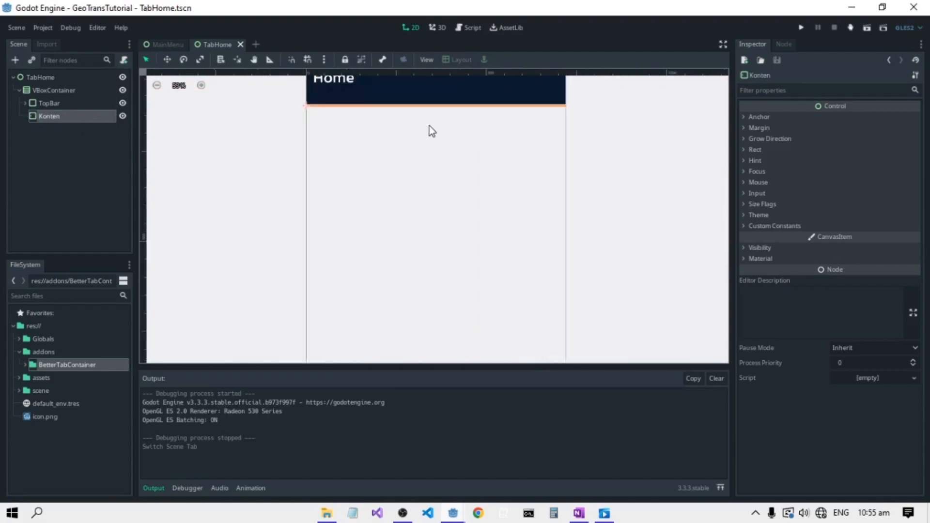
scroll(429, 126, up, 1)
mouse_move(437, 127)
middle_down()
mouse_move(431, 156)
mouse_move(438, 118)
middle_up()
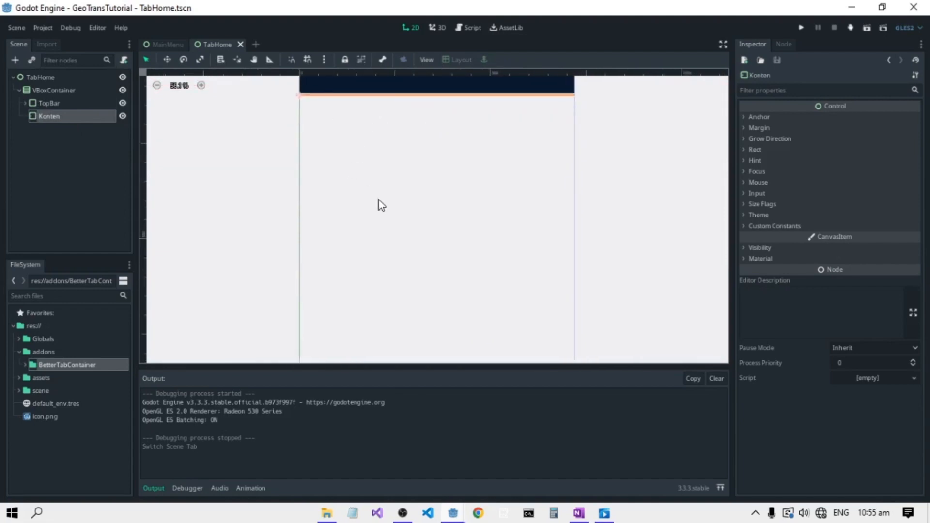
scroll(382, 201, down, 4)
scroll(434, 203, up, 5)
middle_drag(432, 174, 430, 149)
scroll(388, 215, up, 10)
scroll(387, 214, down, 13)
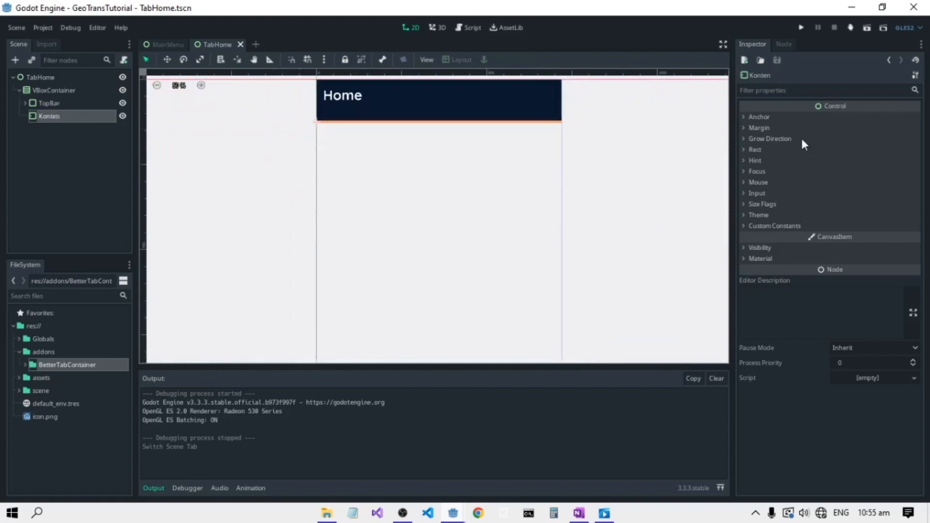
- Enable Expand in both the horizontal and vertical size flags of Konten, save the TabHome scene, and deselect the node
click(762, 205)
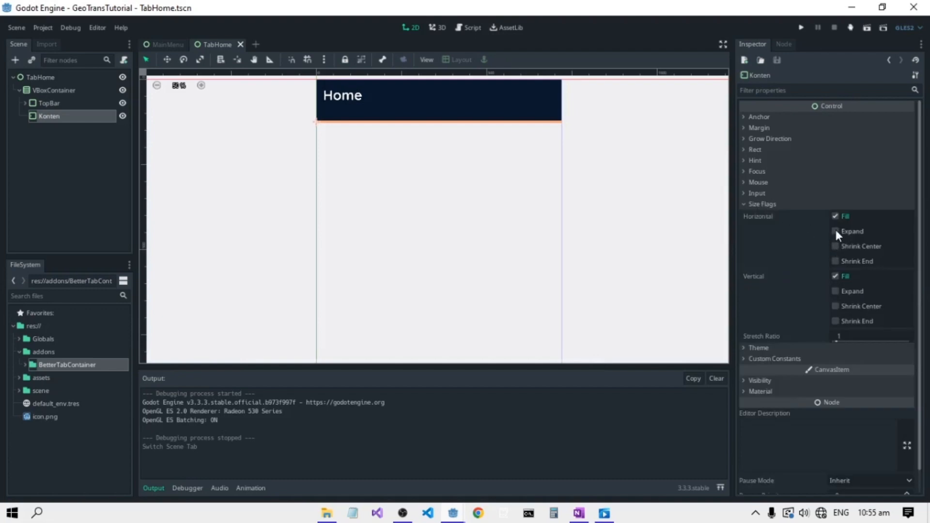
click(835, 230)
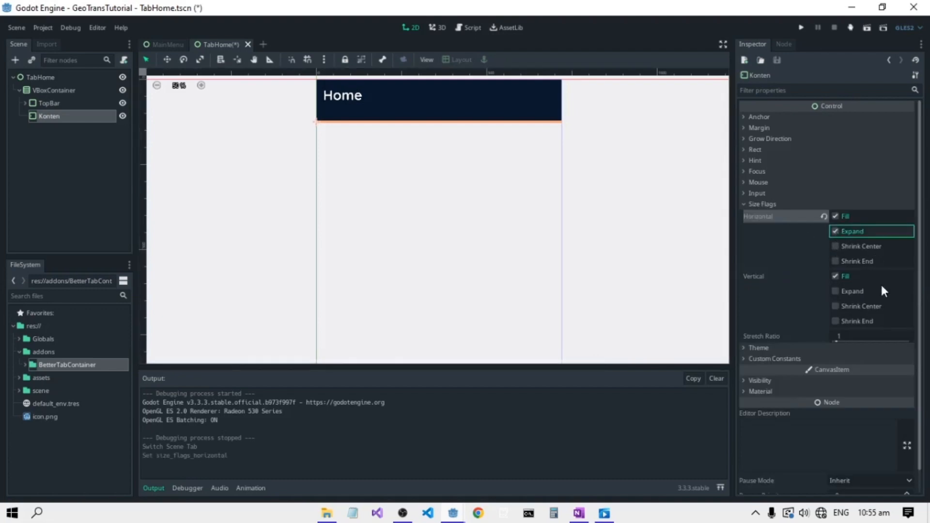
click(835, 290)
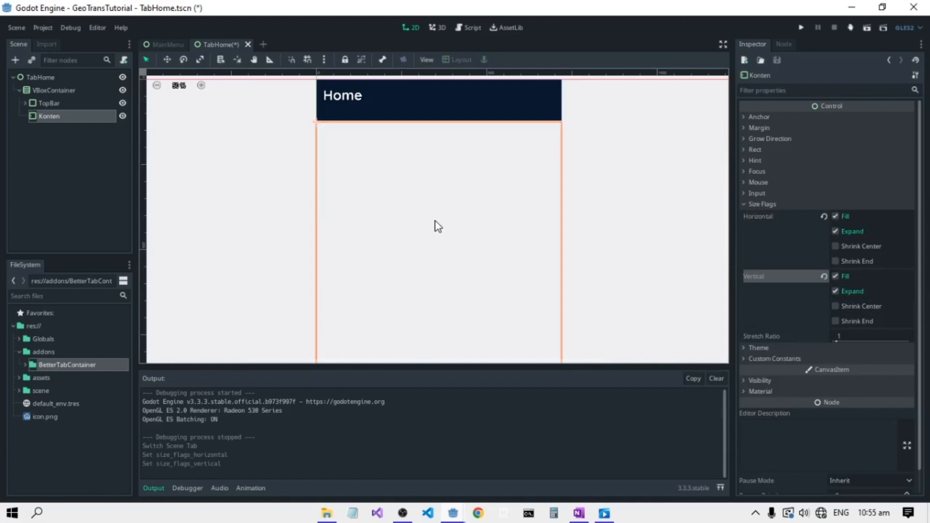
scroll(430, 218, down, 2)
key(ctrl+s)
click(37, 145)
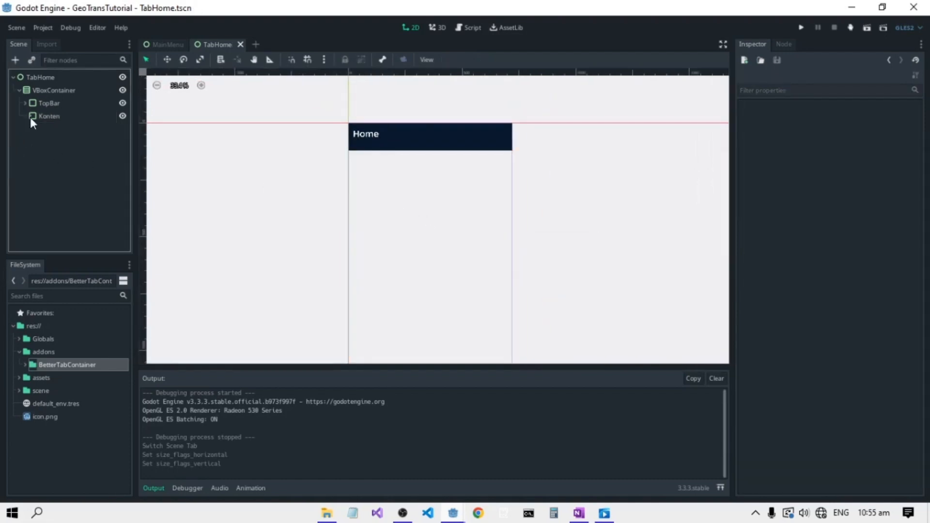
- Add a VBoxContainer as a child of the Konten node
click(37, 115)
click(16, 60)
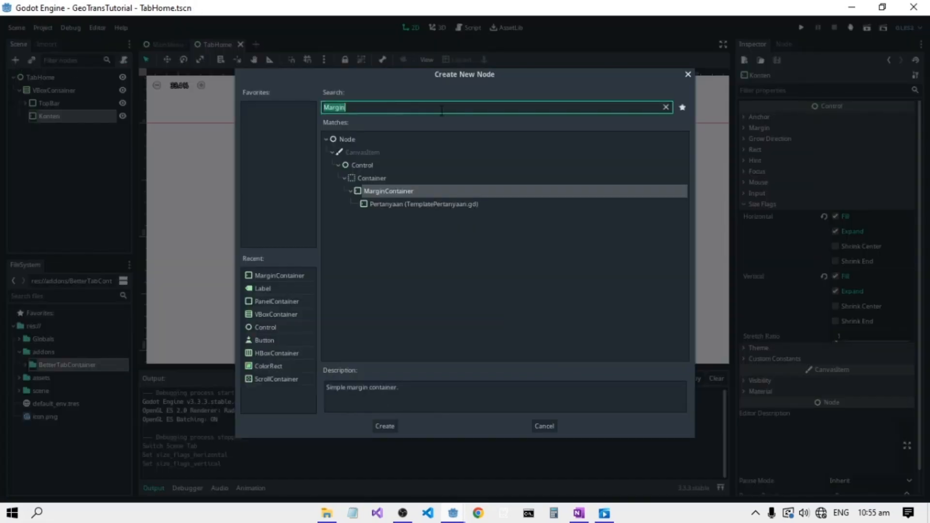
text(vbox)
key(Return)
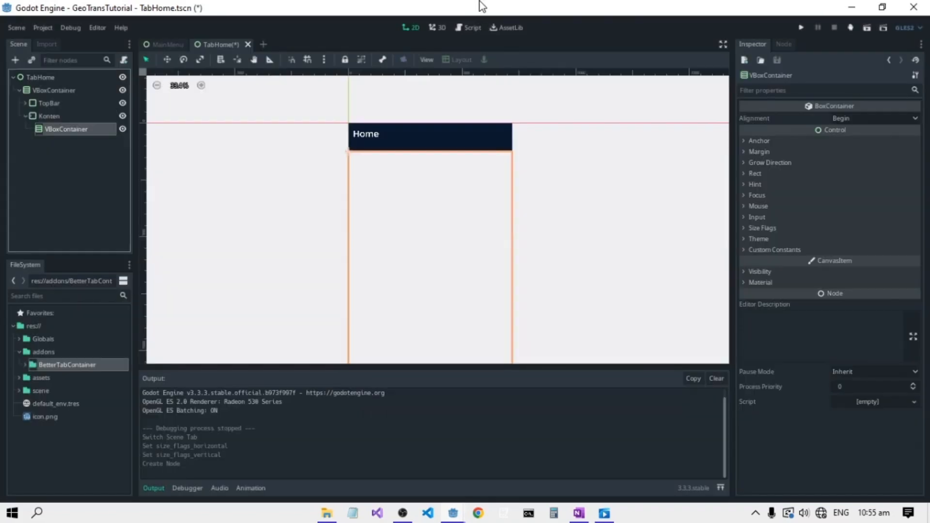
- Consult the Home tab mockup in OneNote, return to the GeoTransTutorial project in Godot, and add a TextureRect inside Konten's VBoxContainer
click(15, 60)
click(580, 512)
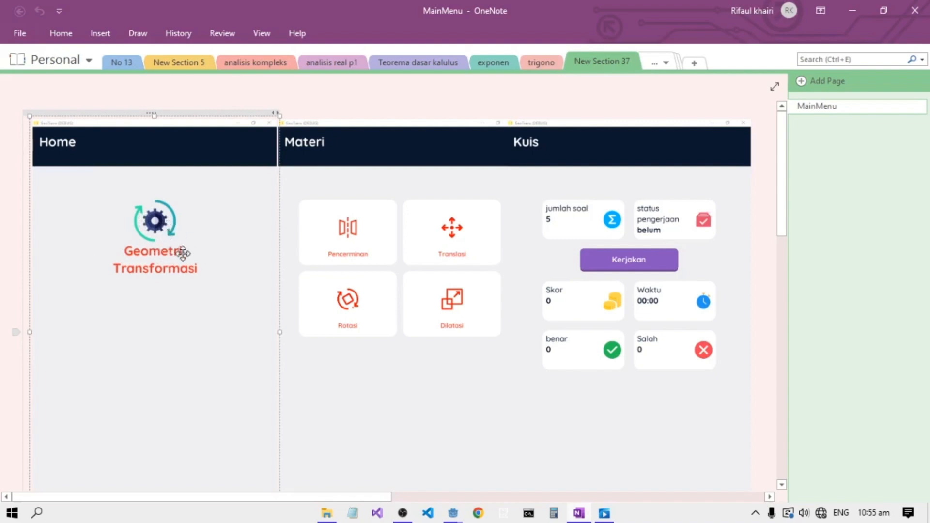
mouse_move(453, 513)
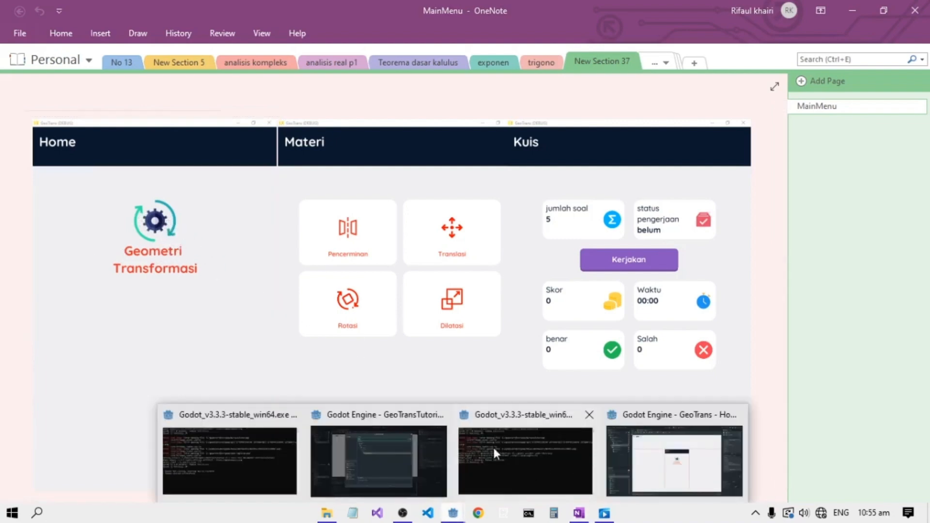
click(440, 448)
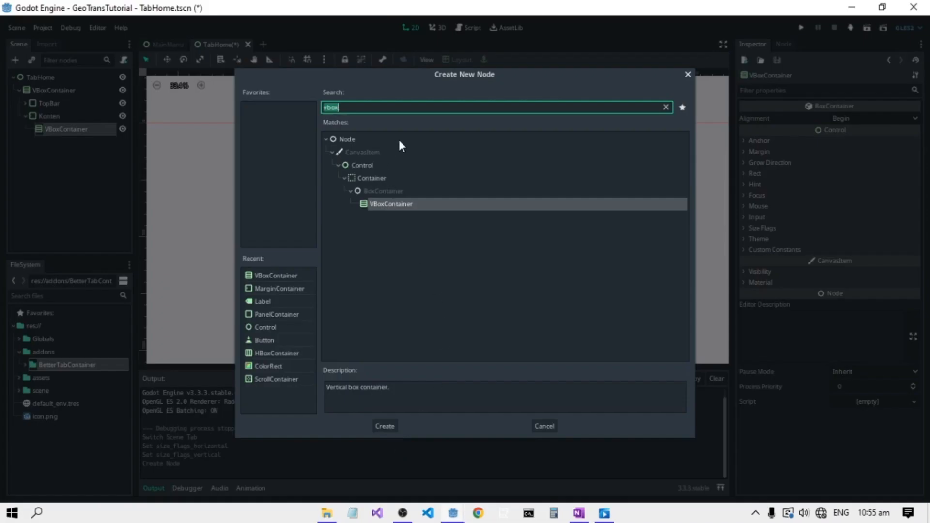
key(BackSpace)
key(BackSpace)
key(BackSpace)
key(BackSpace)
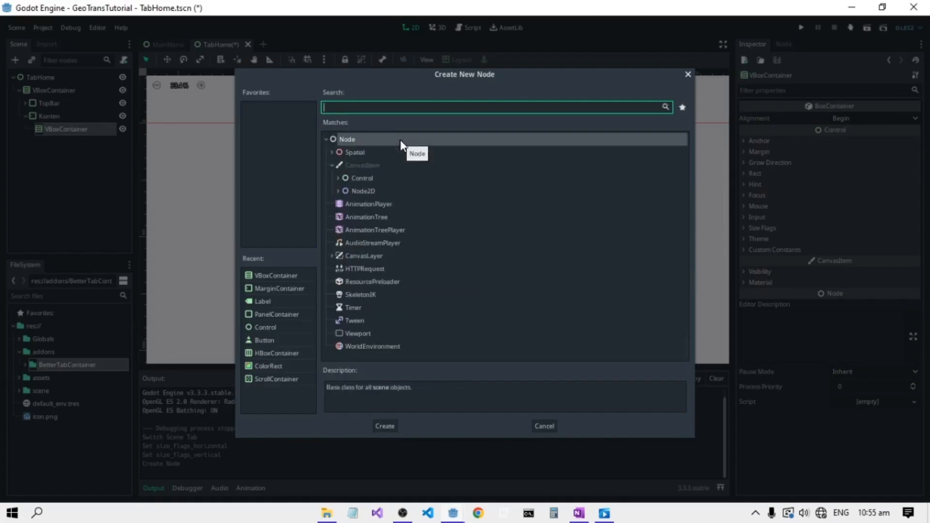
text(texture)
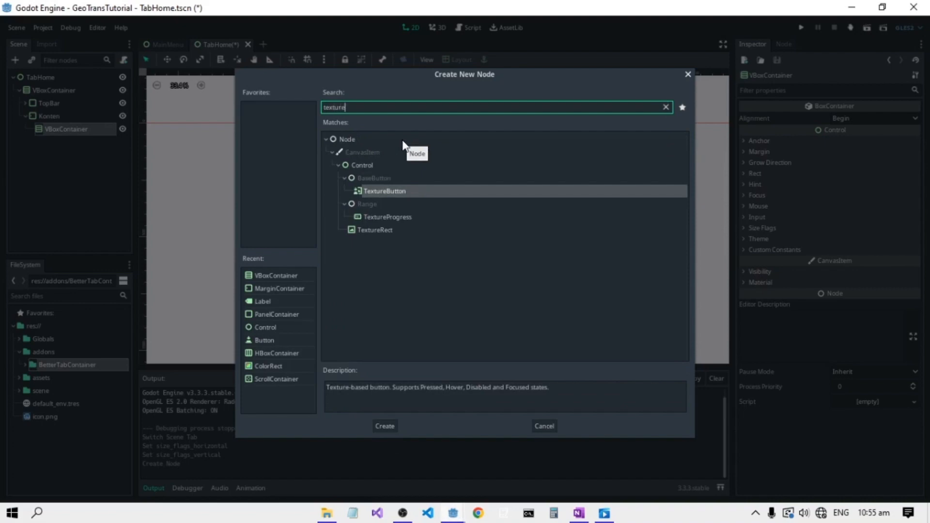
key(Down)
key(Down)
key(Return)
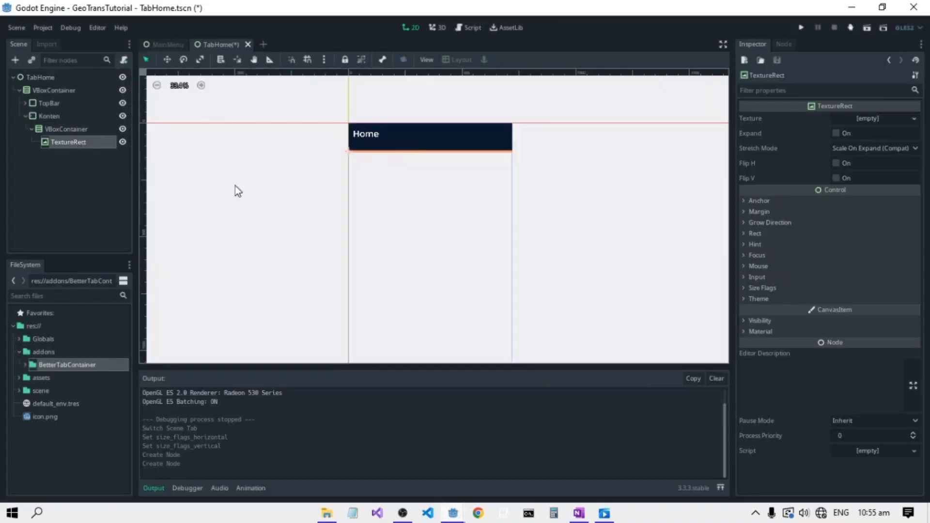
scroll(335, 213, down, 4)
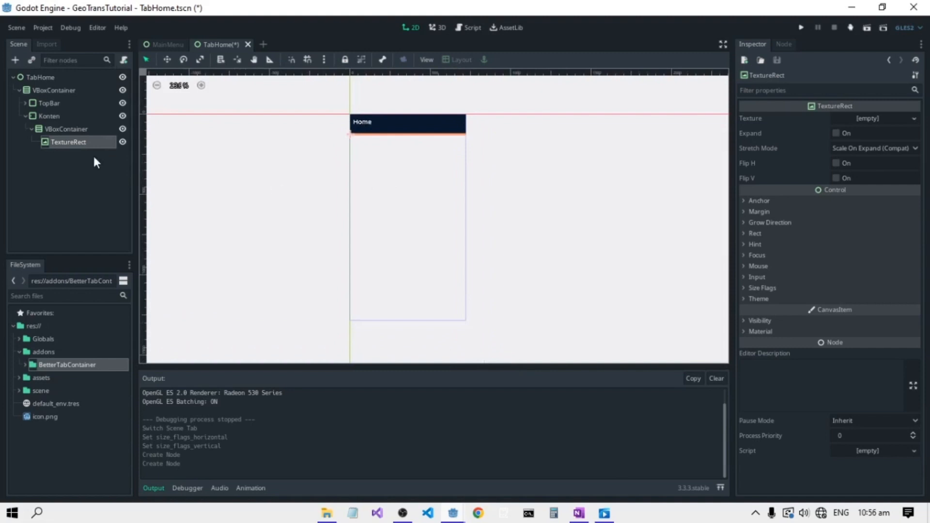
- Load flip.png from the assets/icons folder as the TextureRect's texture
click(69, 144)
click(871, 119)
click(862, 284)
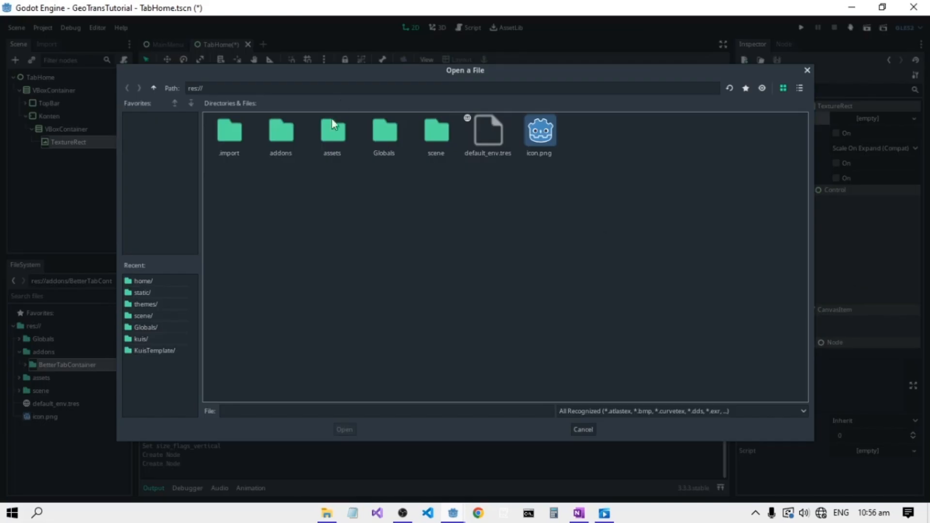
double_click(340, 135)
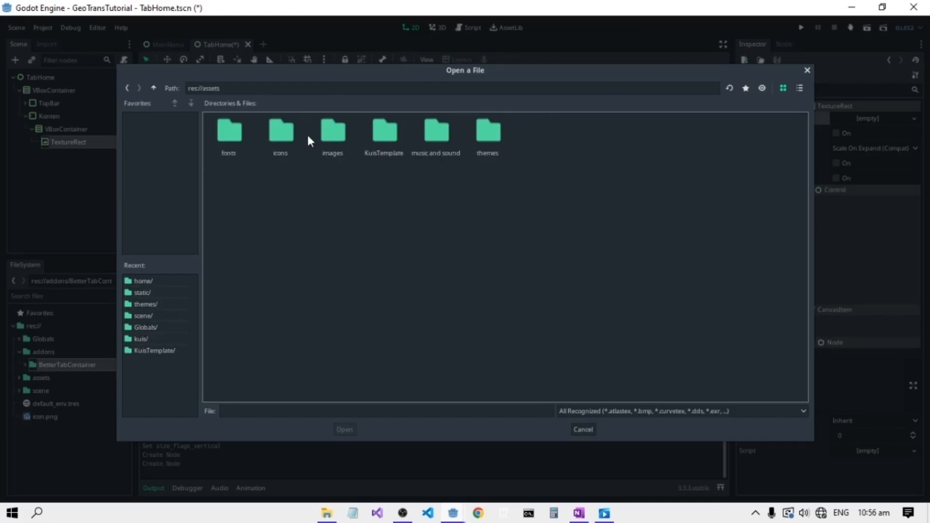
double_click(281, 135)
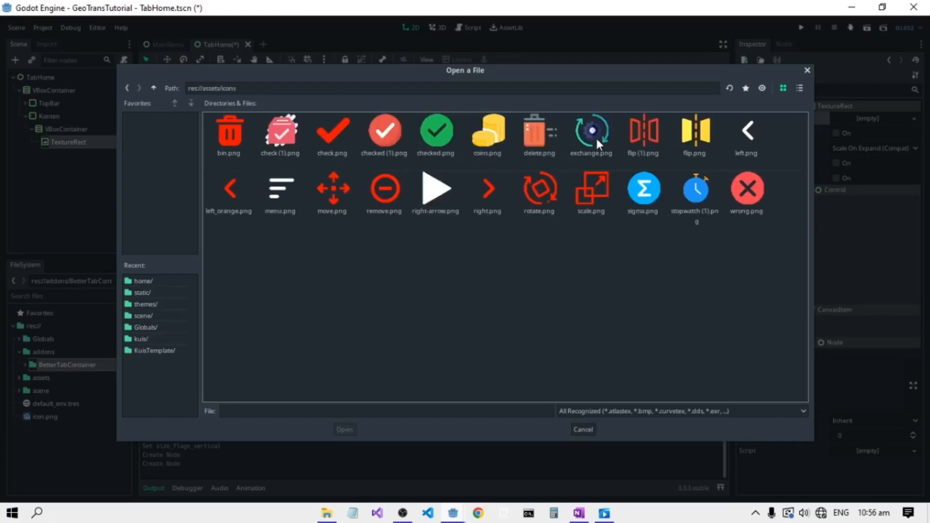
click(572, 153)
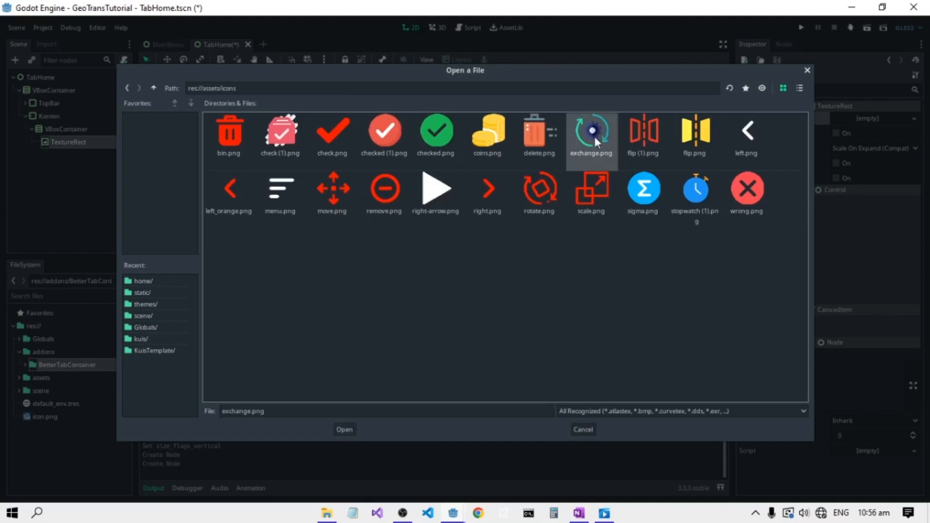
click(708, 130)
click(344, 430)
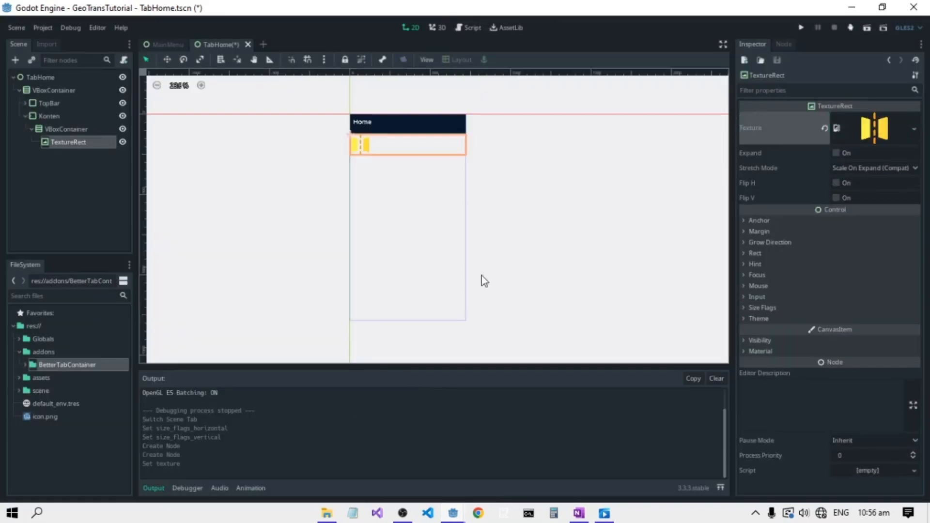
- Set the TextureRect's minimum size to 0 in x and 128*2 (256) in y
scroll(440, 188, up, 4)
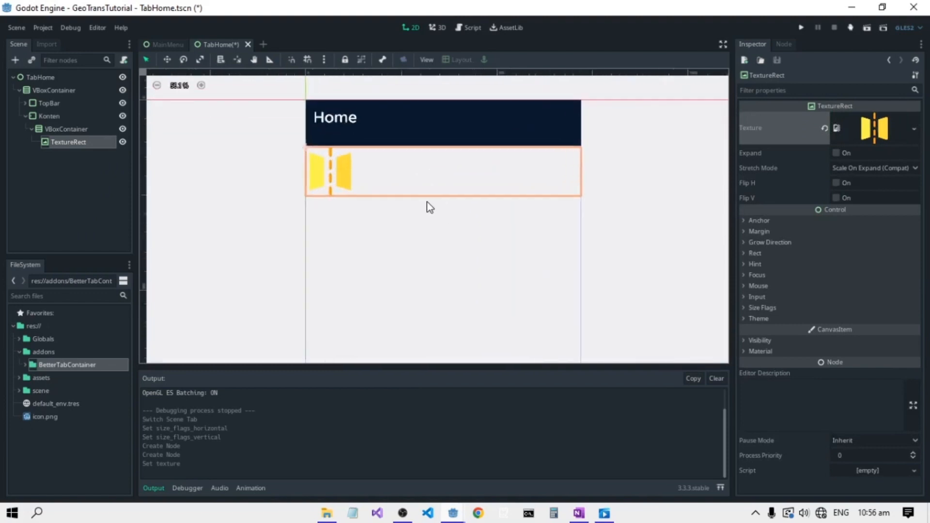
scroll(426, 201, up, 1)
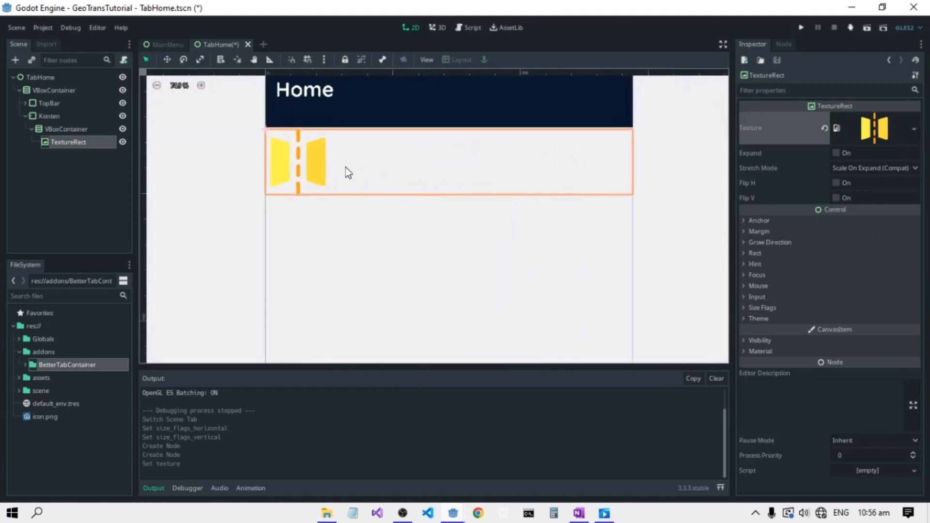
click(753, 253)
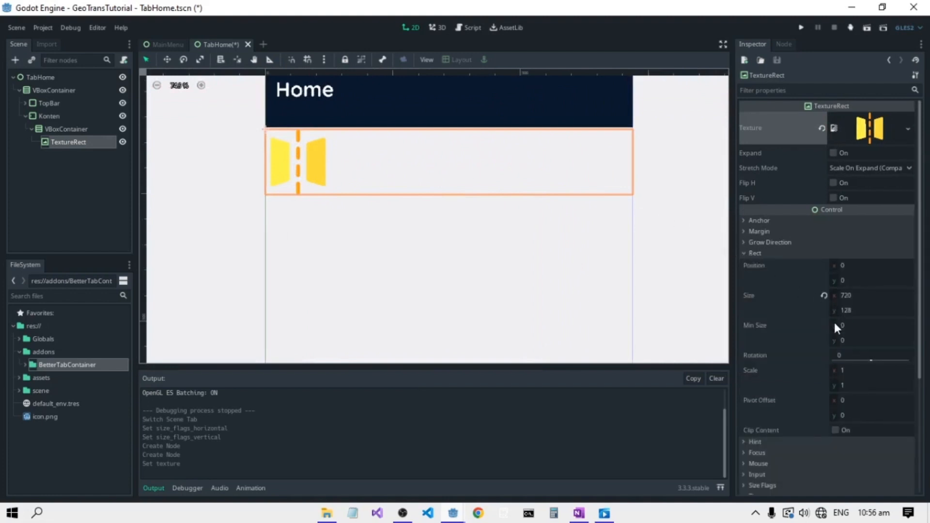
click(850, 325)
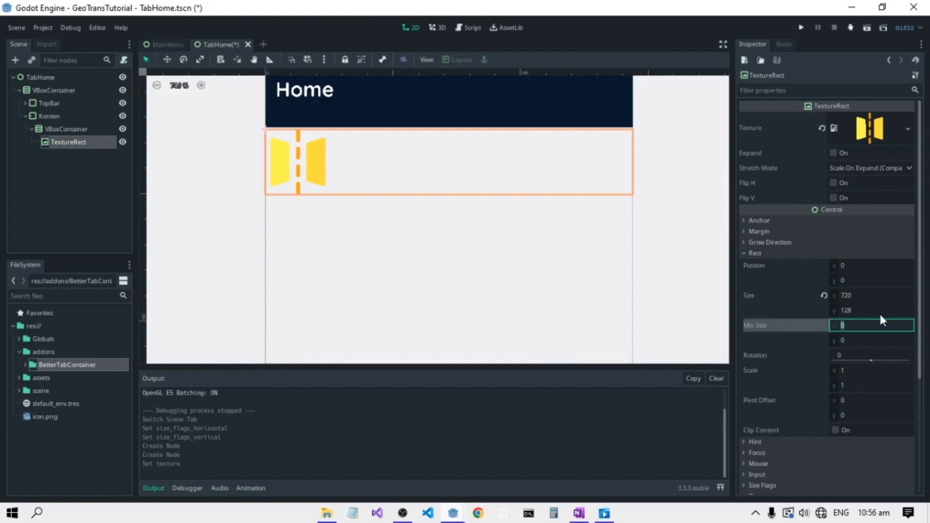
text(0)
key(Tab)
text(128)
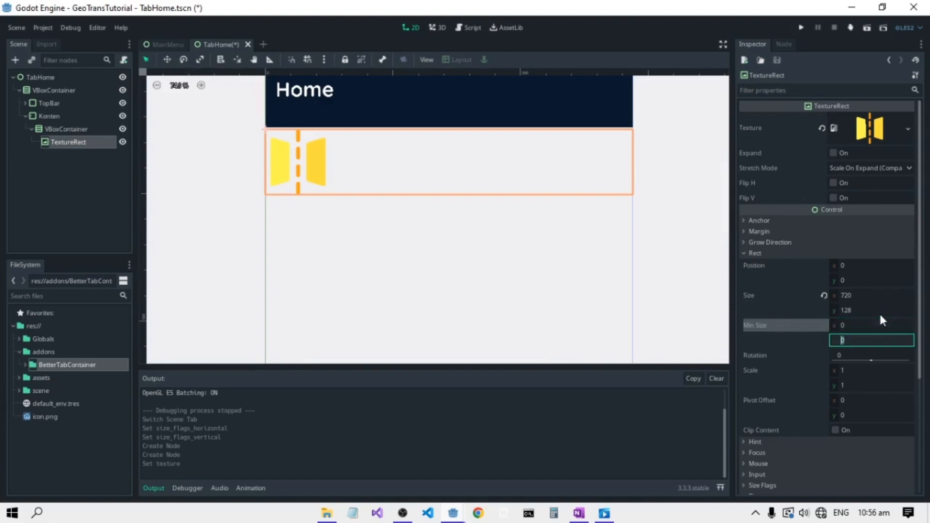
text(*2)
key(Return)
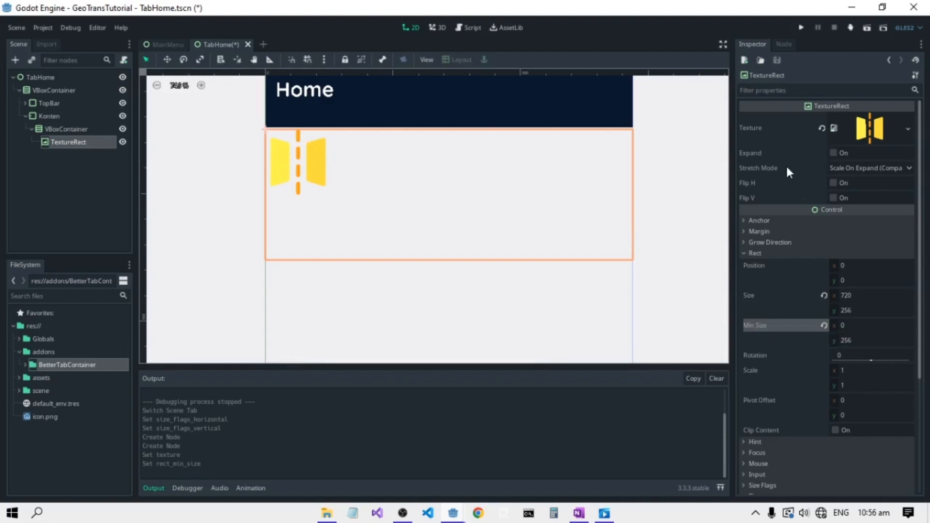
- Enable Expand on the TextureRect and set its stretch mode to Keep Aspect Centered
click(835, 152)
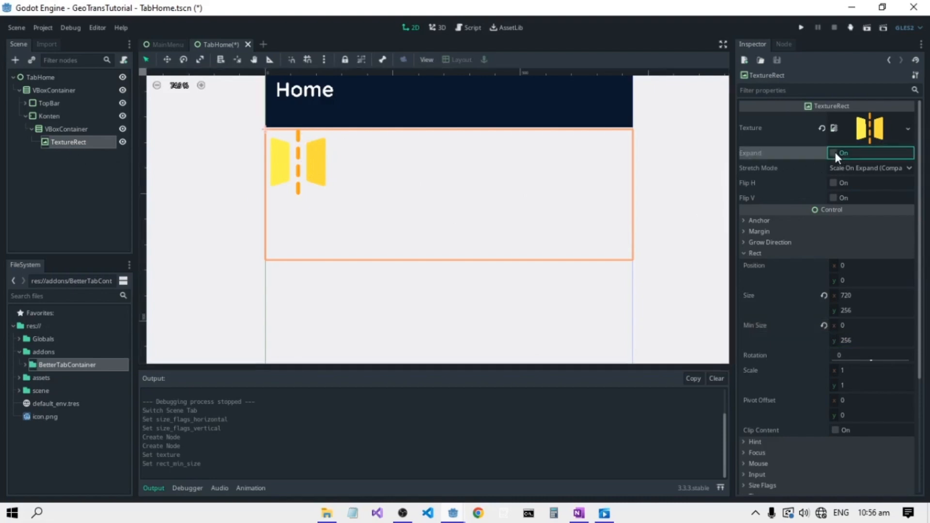
click(858, 169)
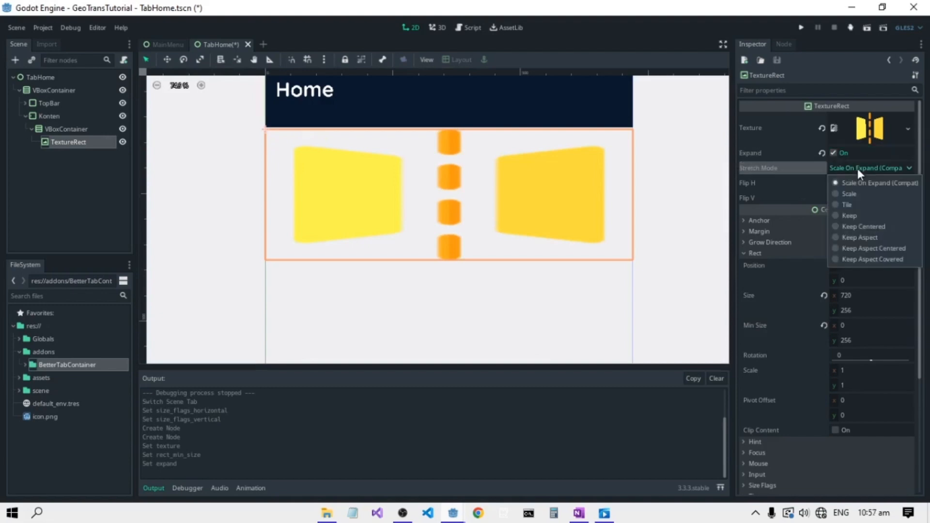
click(884, 249)
scroll(494, 201, down, 5)
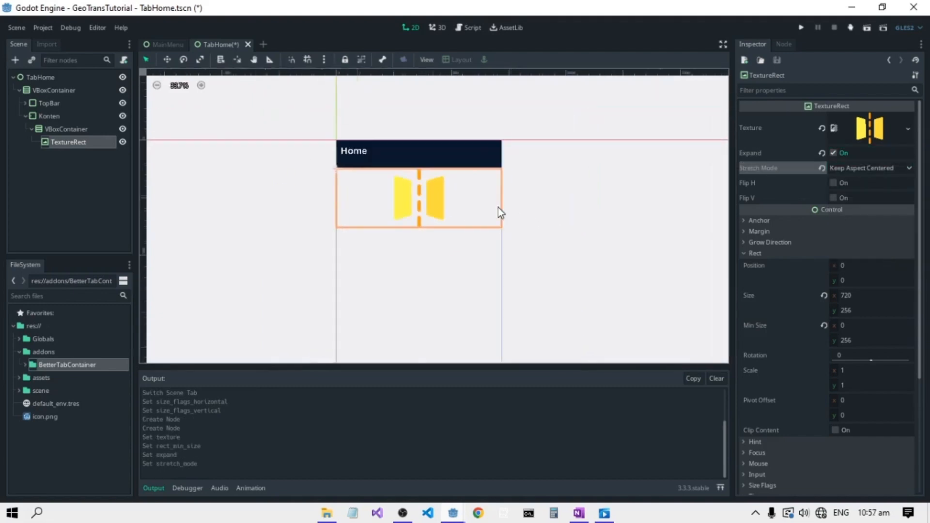
- Add a Label node inside Konten's VBoxContainer, below the TextureRect
scroll(474, 202, up, 3)
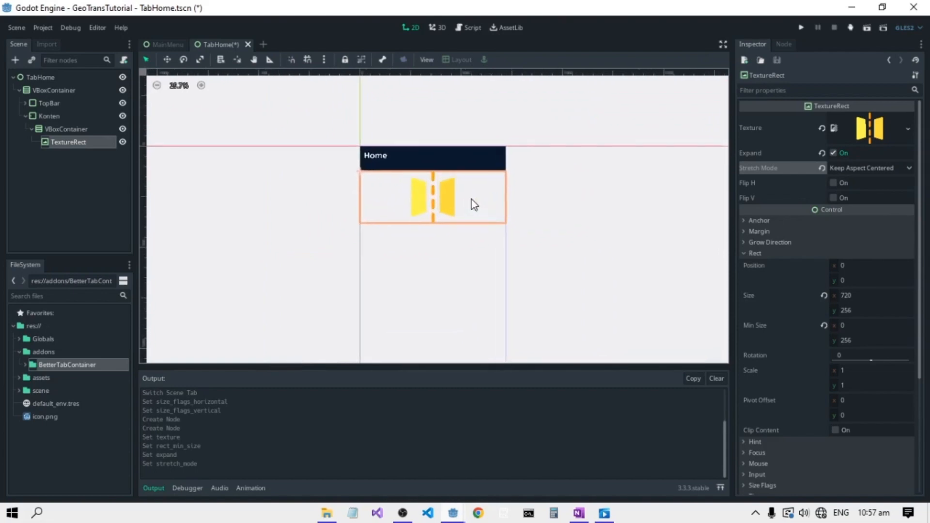
scroll(481, 204, up, 3)
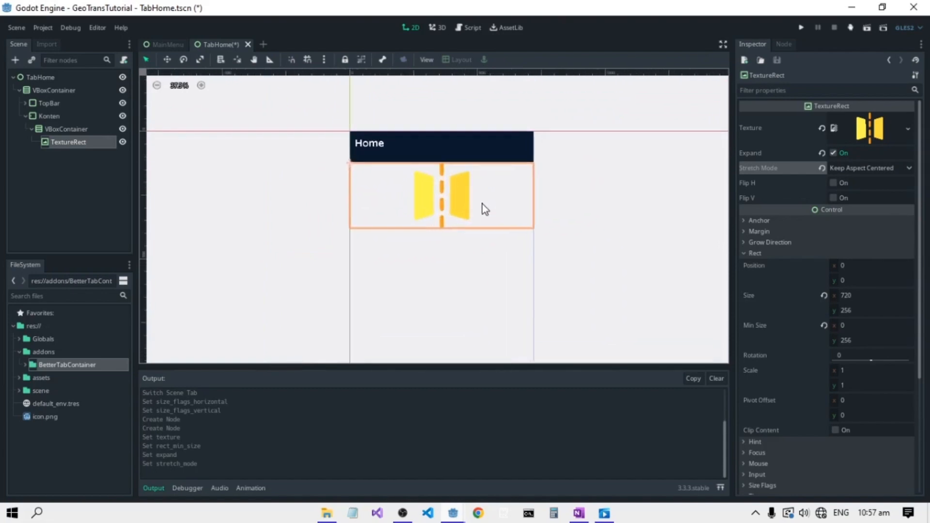
scroll(482, 204, up, 1)
scroll(413, 207, down, 1)
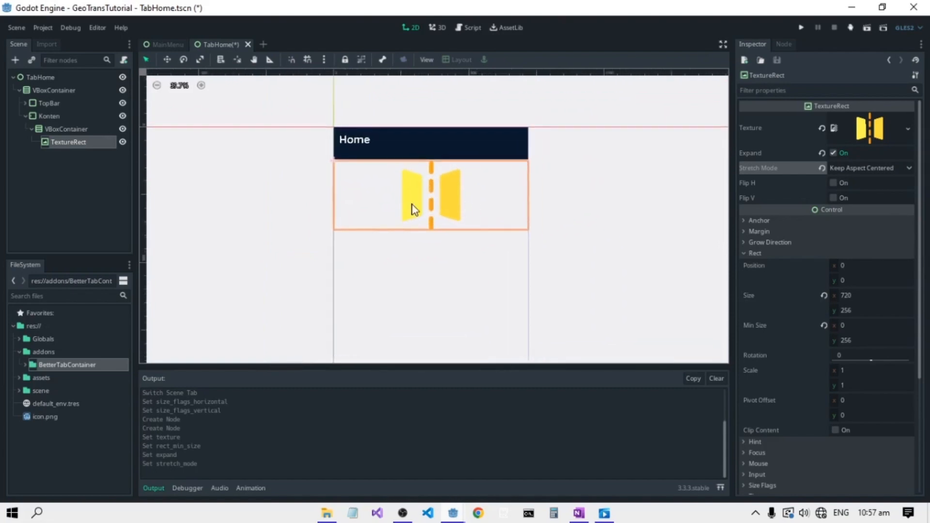
click(49, 132)
click(15, 60)
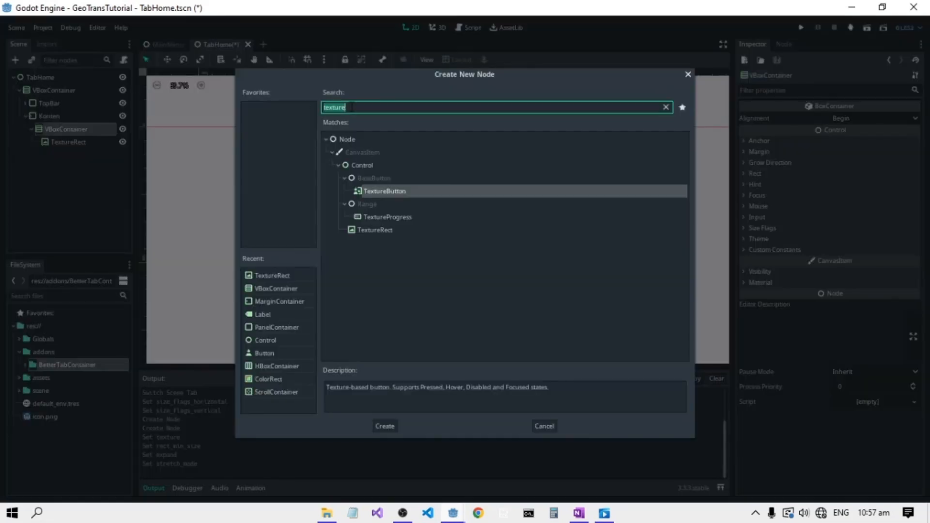
text(Labe)
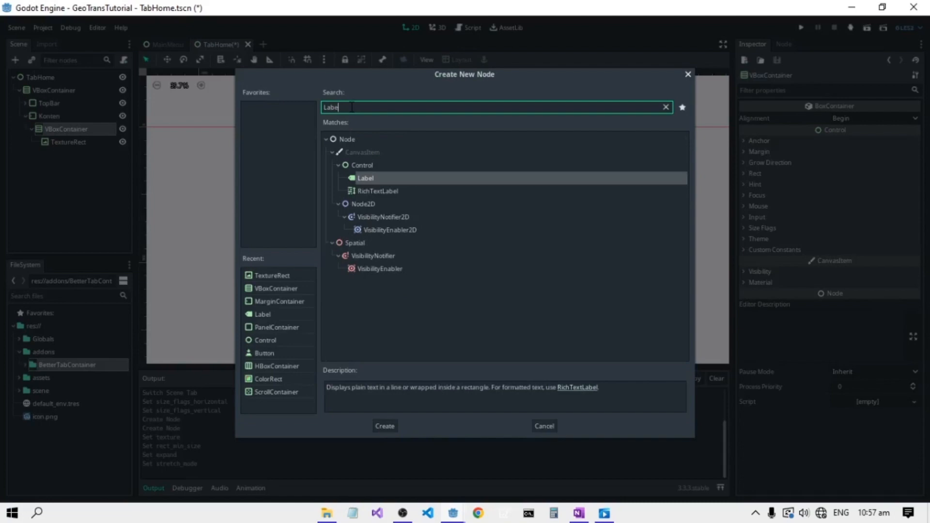
key(Return)
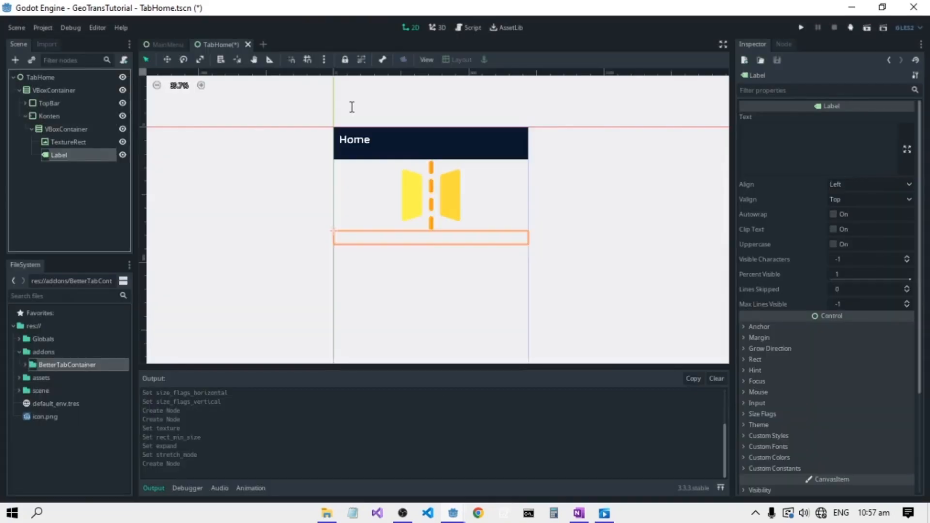
- Set the Label's text to "Geometri Transformasi" and save the TabHome scene
click(757, 136)
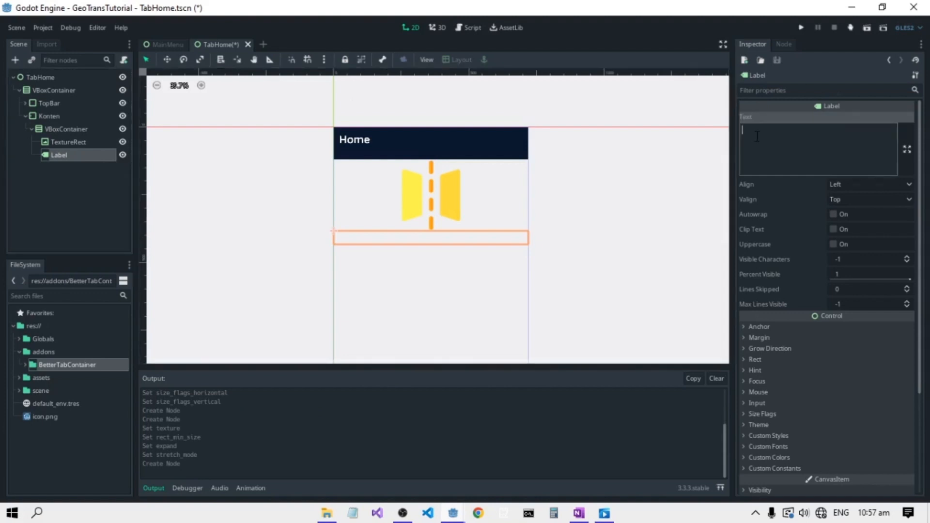
text(Geo)
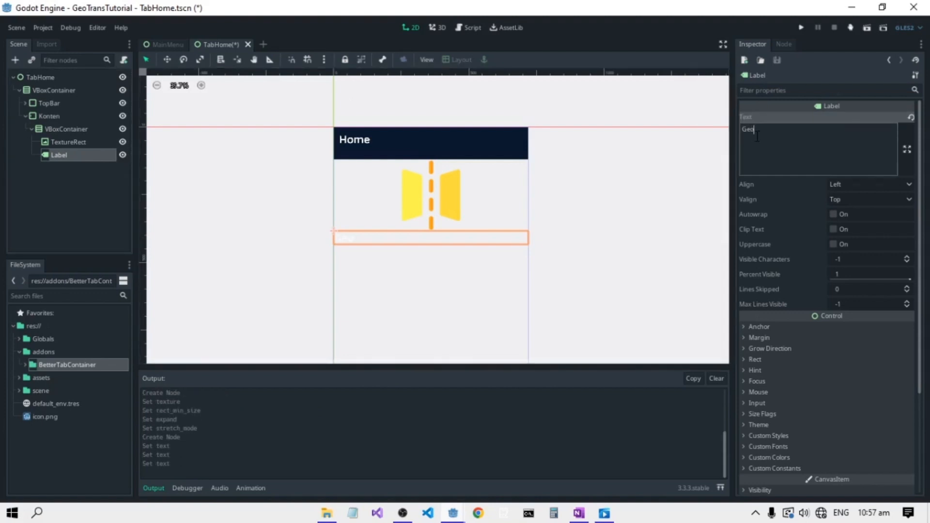
text(metri)
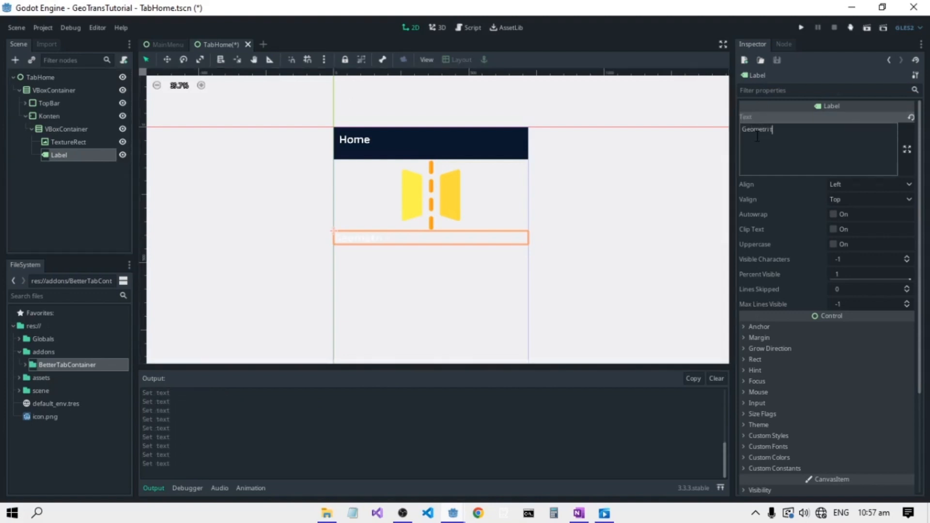
text( t)
key(BackSpace)
text(tRA)
key(BackSpace)
key(BackSpace)
key(BackSpace)
text(Transformasi)
key(ctrl+s)
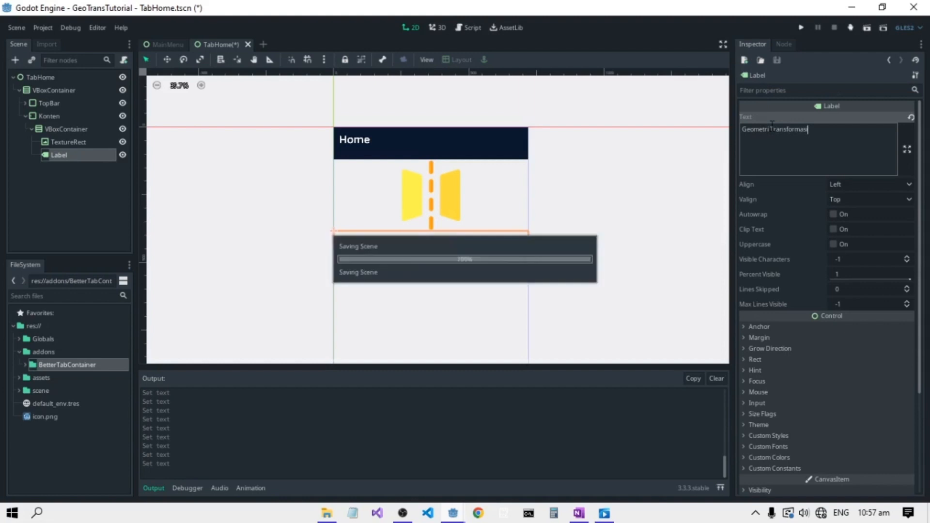
- Run the TabHome scene to check the Label's appearance under the icon, and stop it
scroll(380, 211, up, 3)
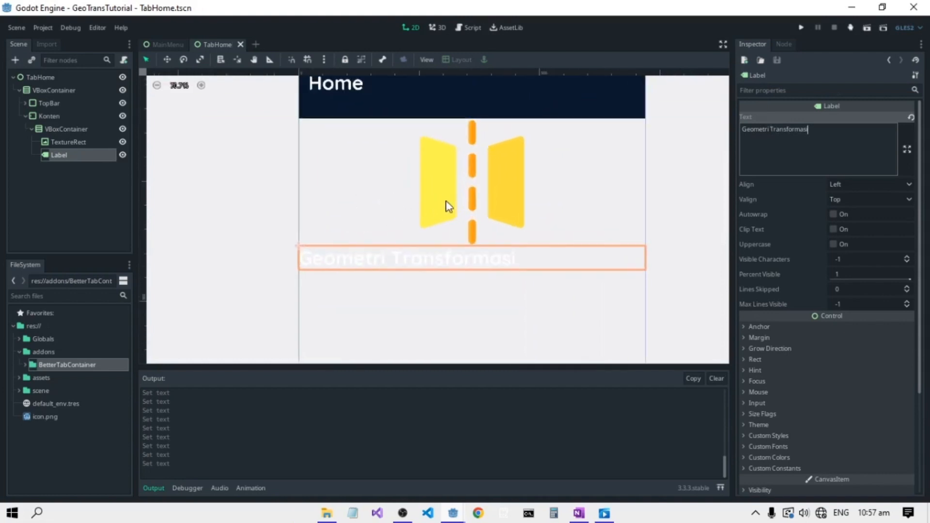
click(867, 27)
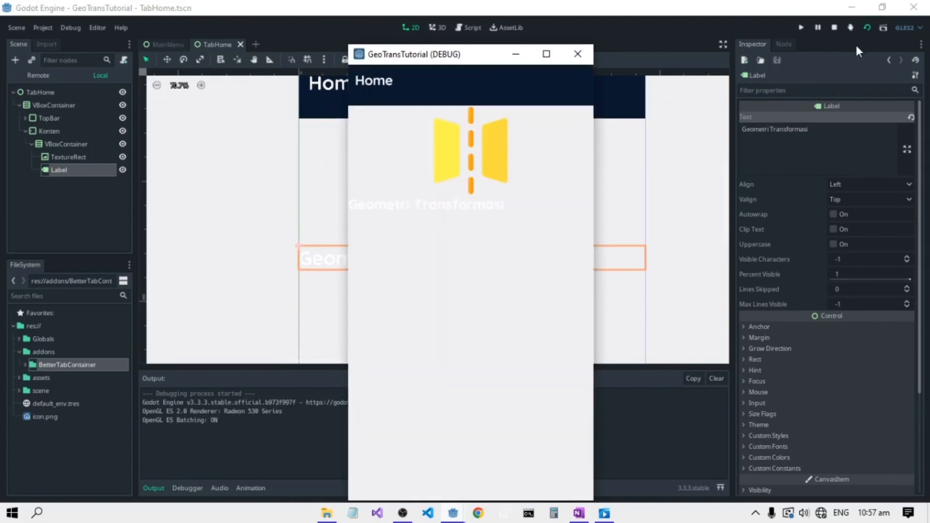
click(835, 27)
- Override the Label's custom font color with the red-orange preset swatch and save the scene
scroll(478, 189, up, 2)
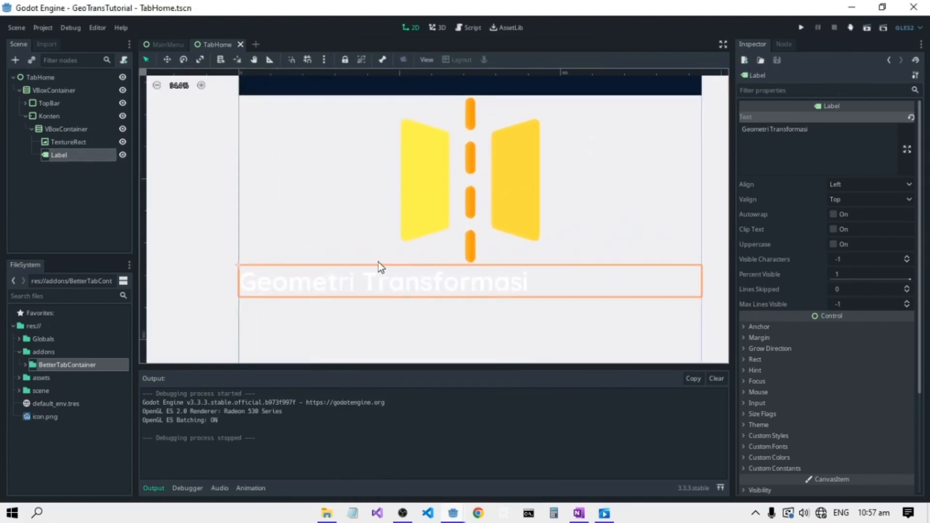
click(67, 193)
click(61, 155)
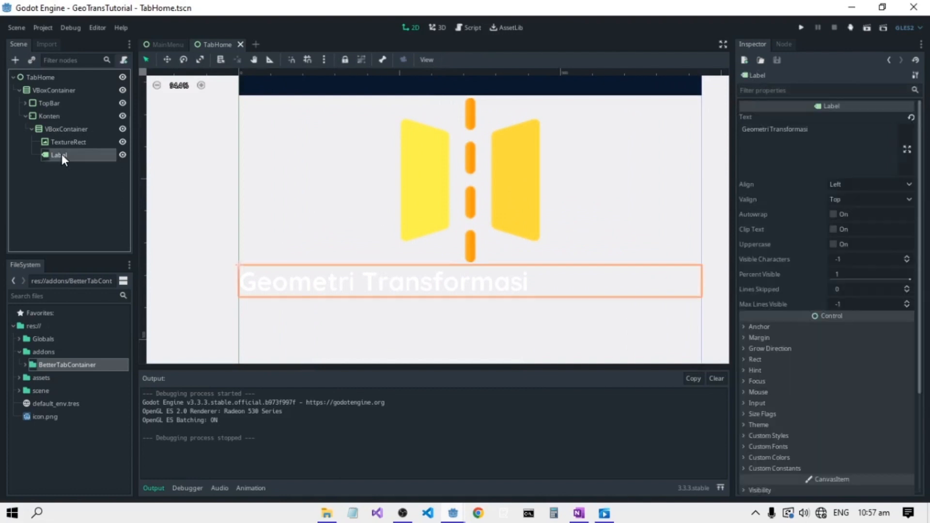
scroll(811, 344, down, 5)
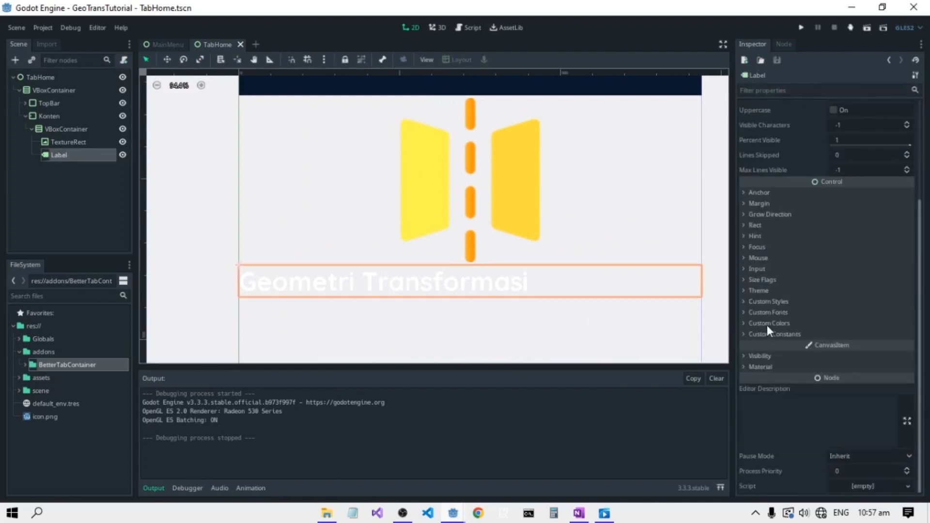
click(768, 323)
click(747, 335)
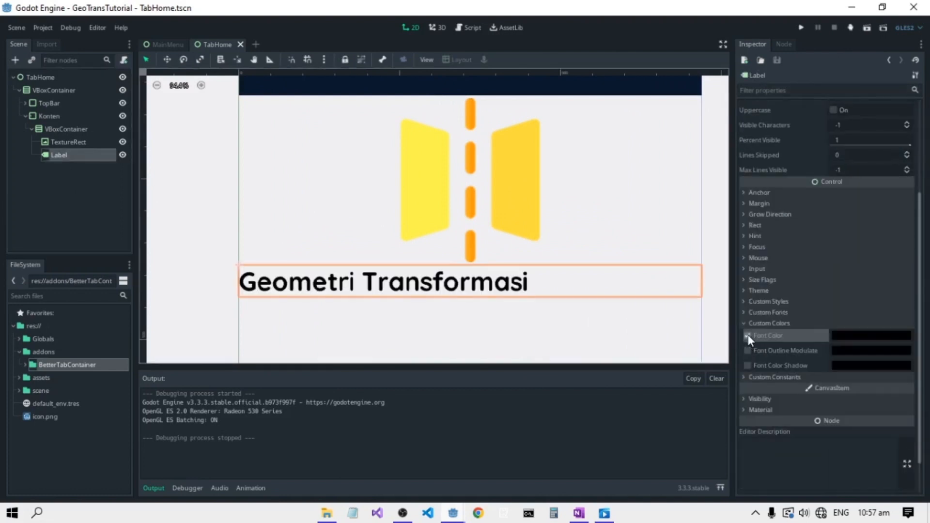
click(859, 334)
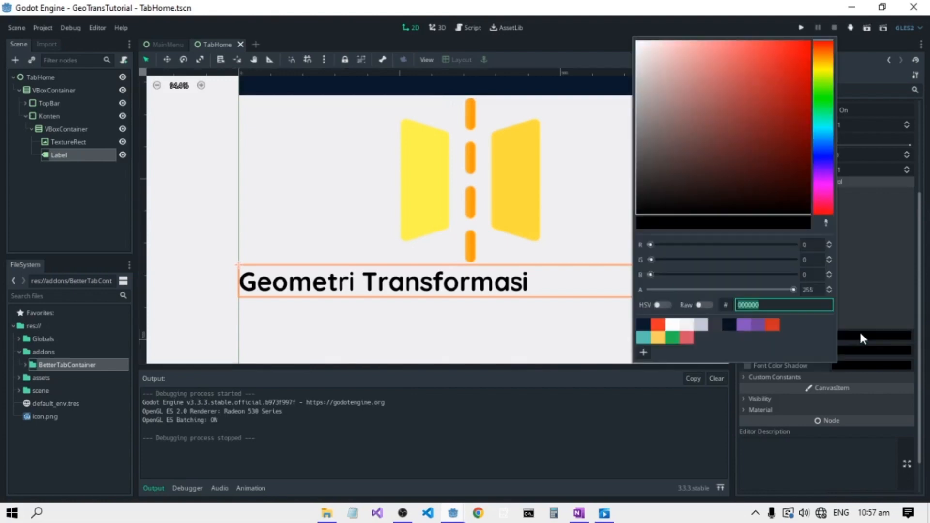
click(661, 326)
click(594, 64)
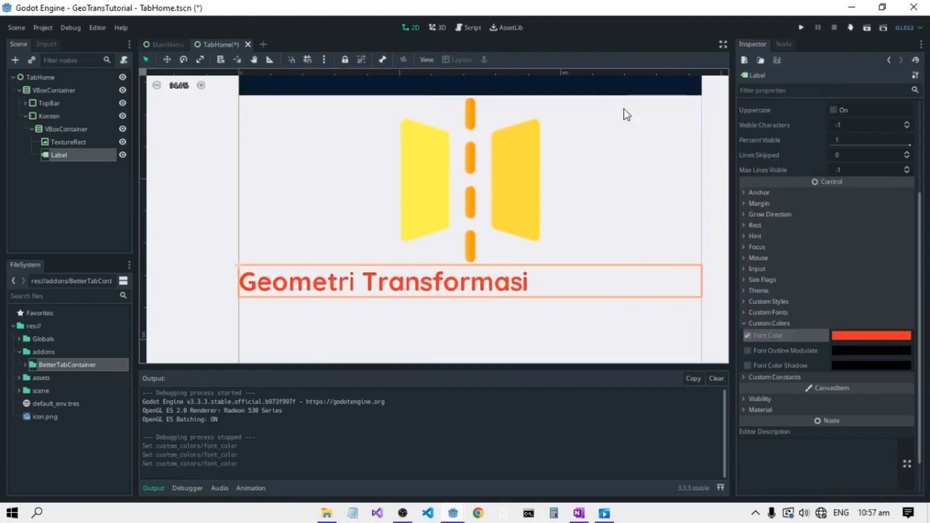
key(ctrl+s)
scroll(614, 252, down, 2)
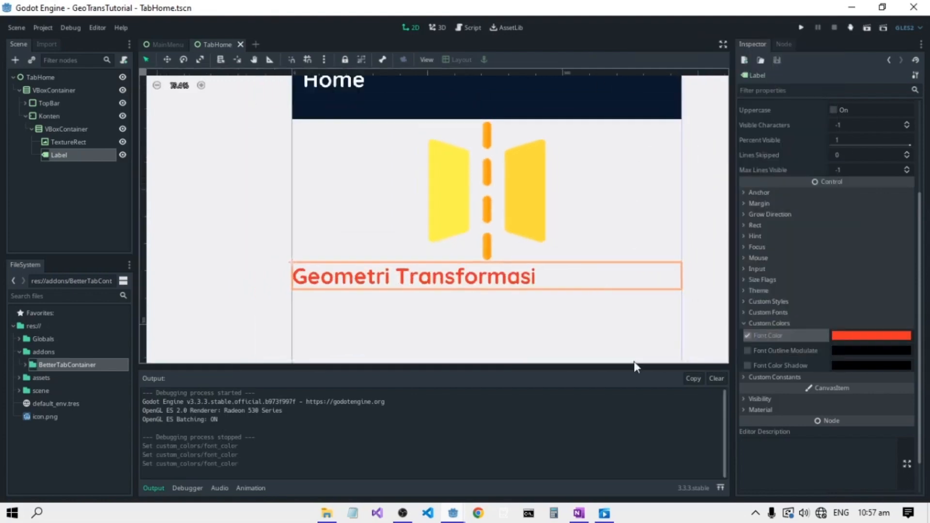
- Consult the Home tab mockup in OneNote, return to GeoTransTutorial in Godot, and break the Label's text into two lines, "Geometri" and "Transformasi"
click(578, 512)
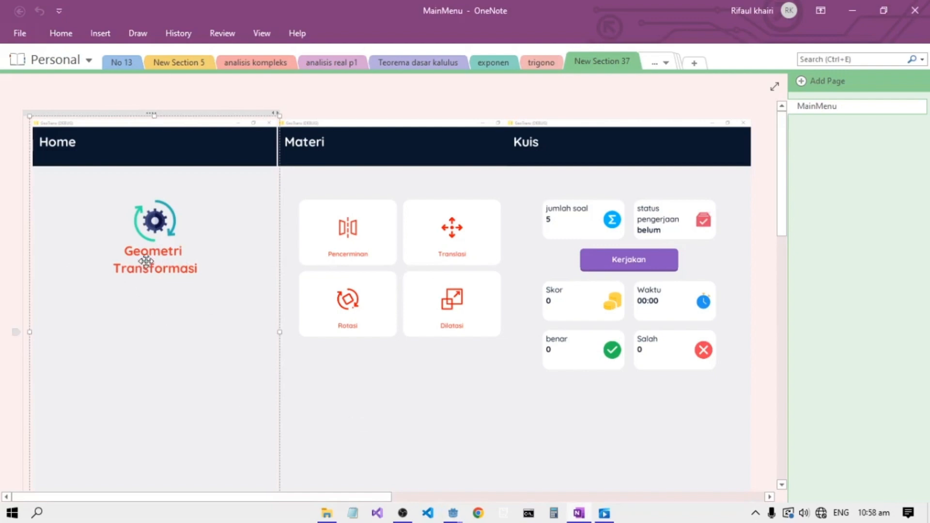
mouse_move(460, 506)
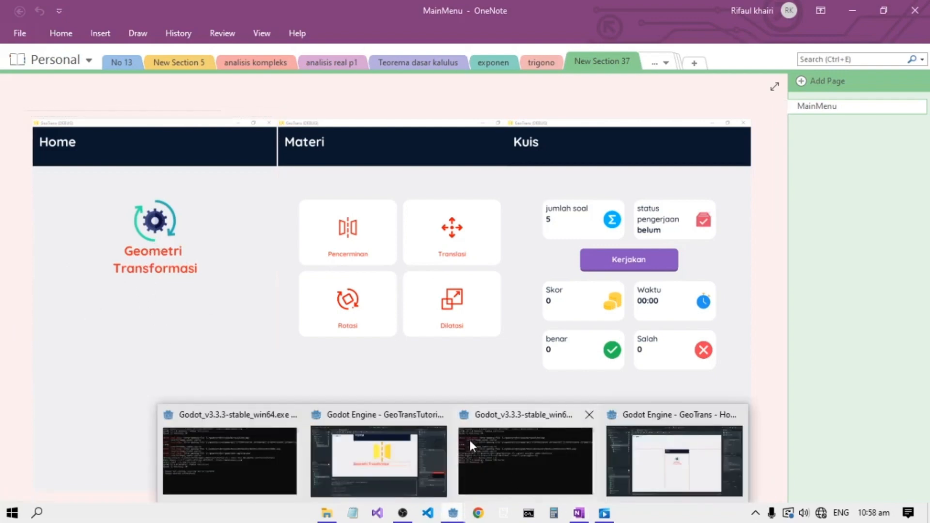
click(425, 425)
scroll(797, 221, up, 3)
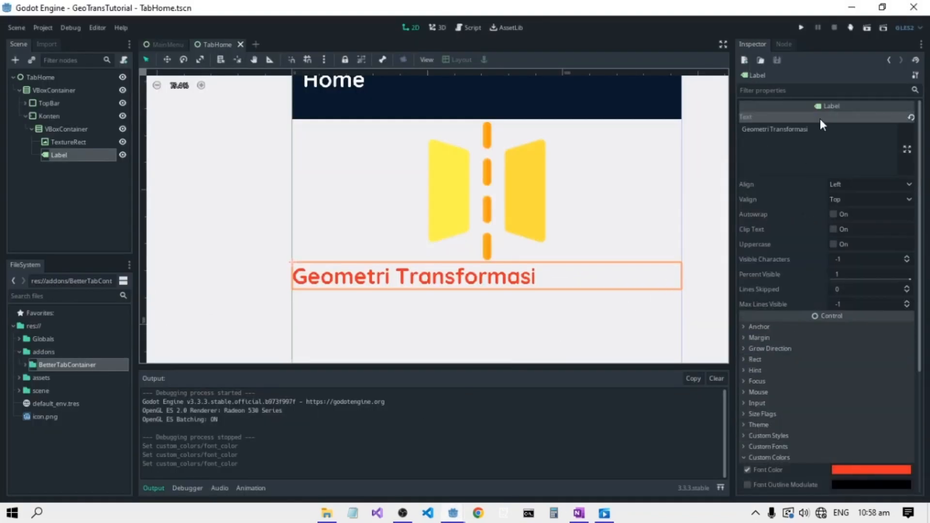
click(773, 130)
key(Return)
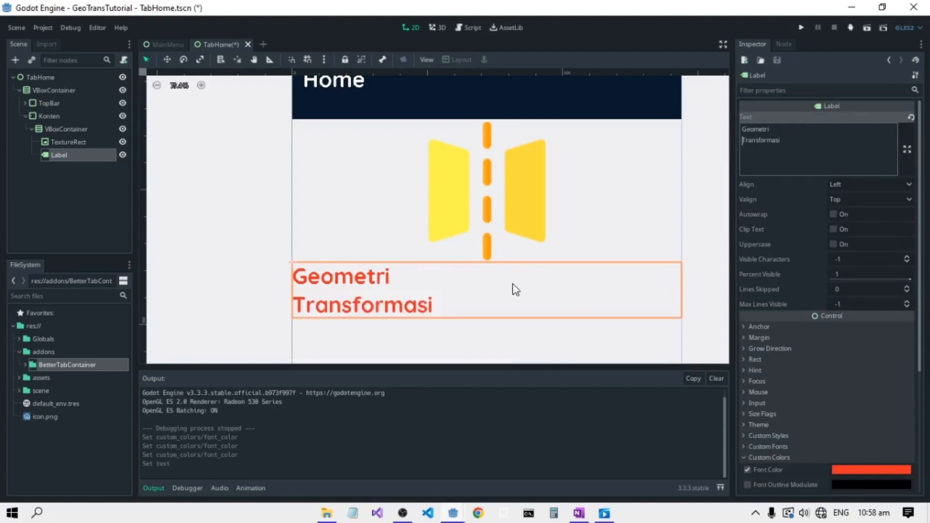
- Set the Label's horizontal alignment to Center and save the scene
click(853, 184)
click(850, 211)
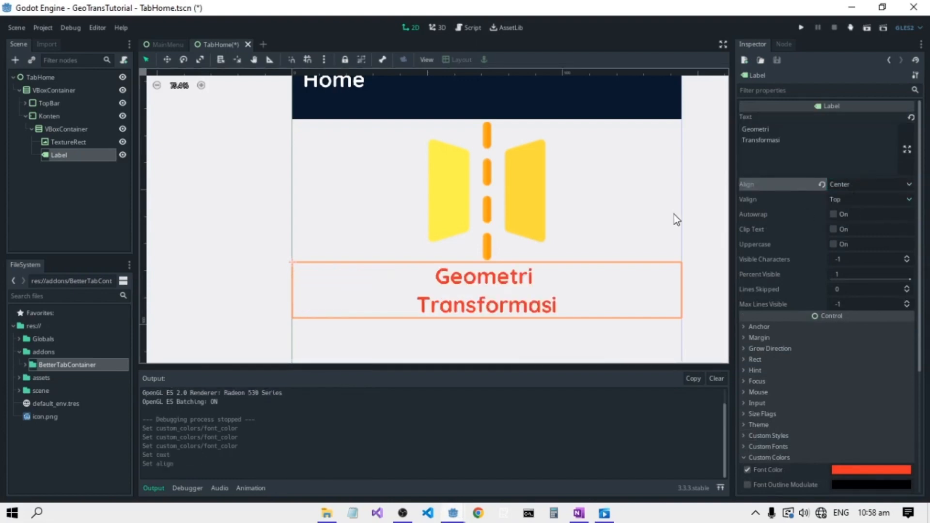
key(ctrl+s)
- Run the TabHome scene, compare its layout with the Home mockup in OneNote, and return to the GeoTransTutorial project in Godot
click(864, 27)
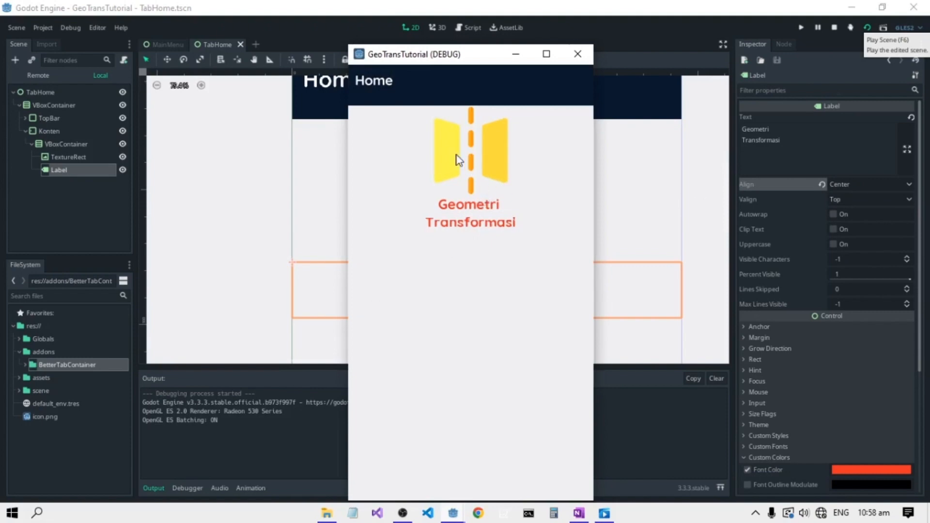
click(579, 513)
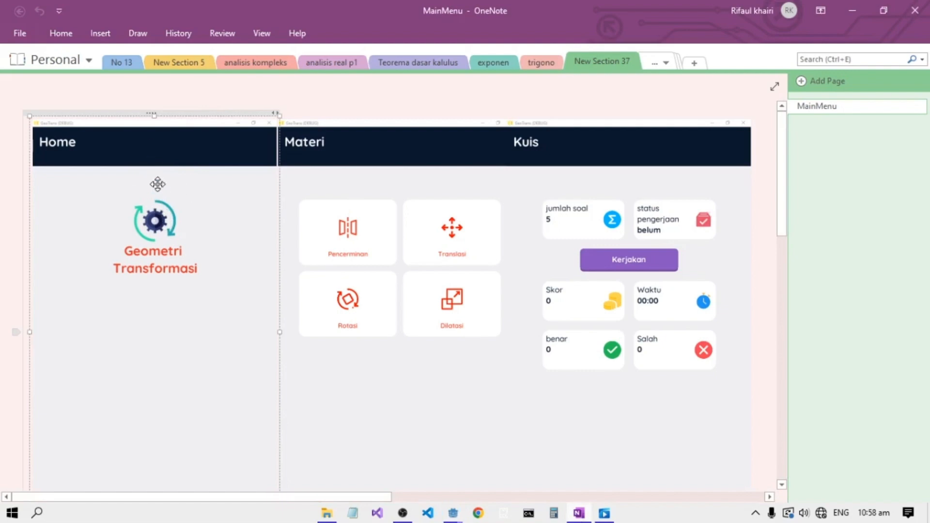
mouse_move(456, 513)
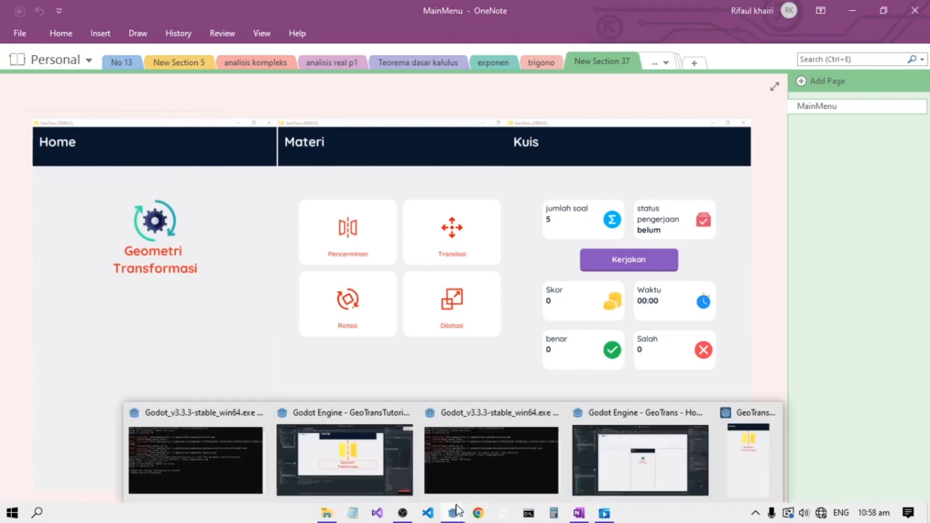
click(368, 446)
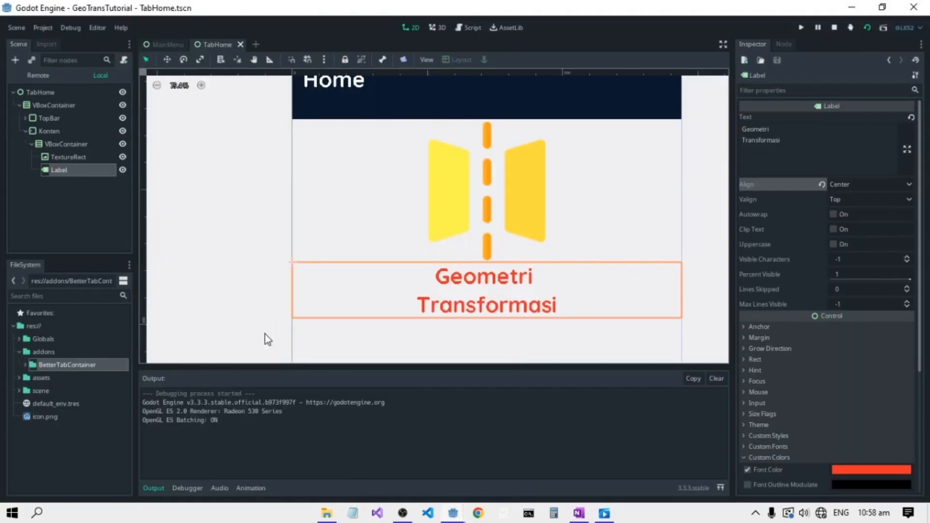
- Set the Konten container's custom top margin to 100 and save the scene
click(55, 129)
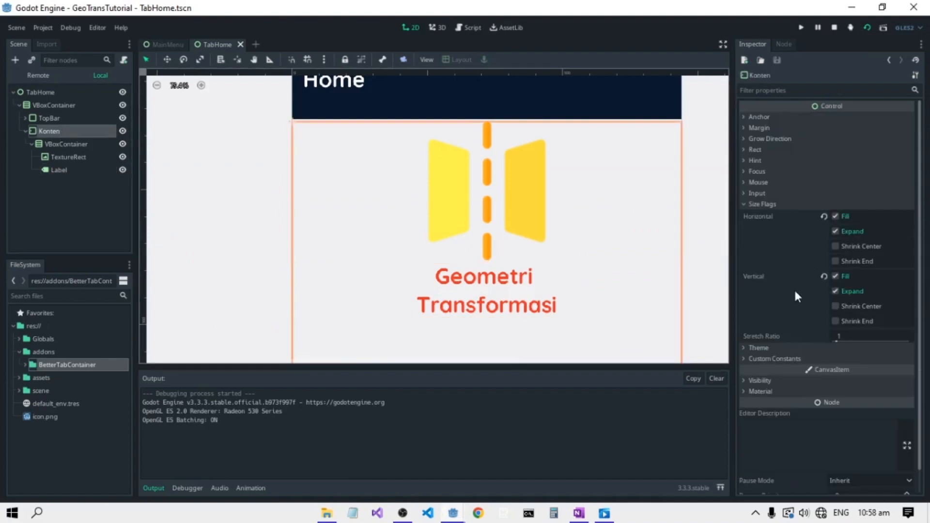
click(772, 359)
click(853, 371)
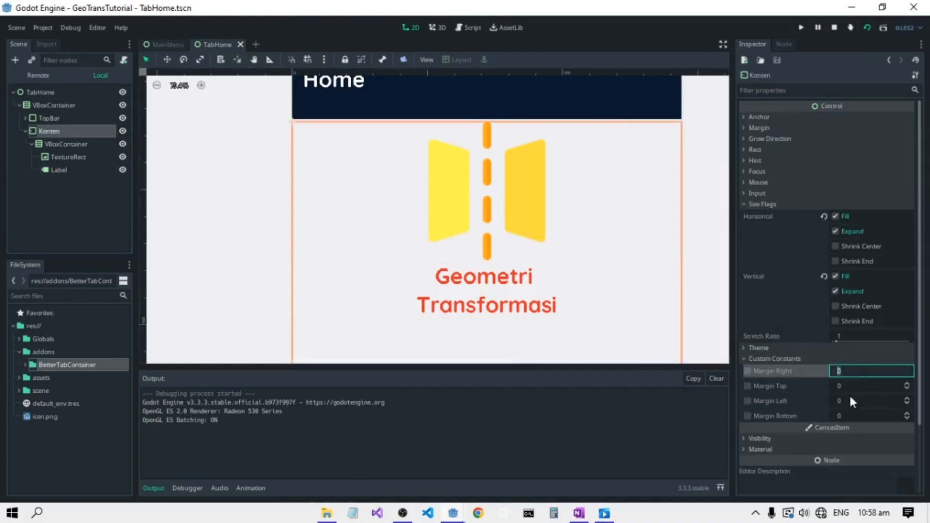
click(850, 386)
text(100)
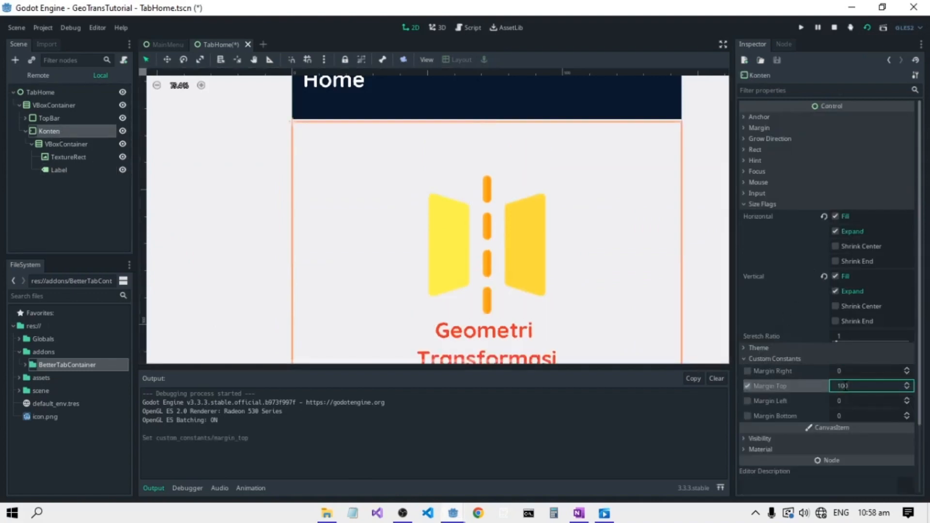
key(ctrl+s)
scroll(542, 230, down, 5)
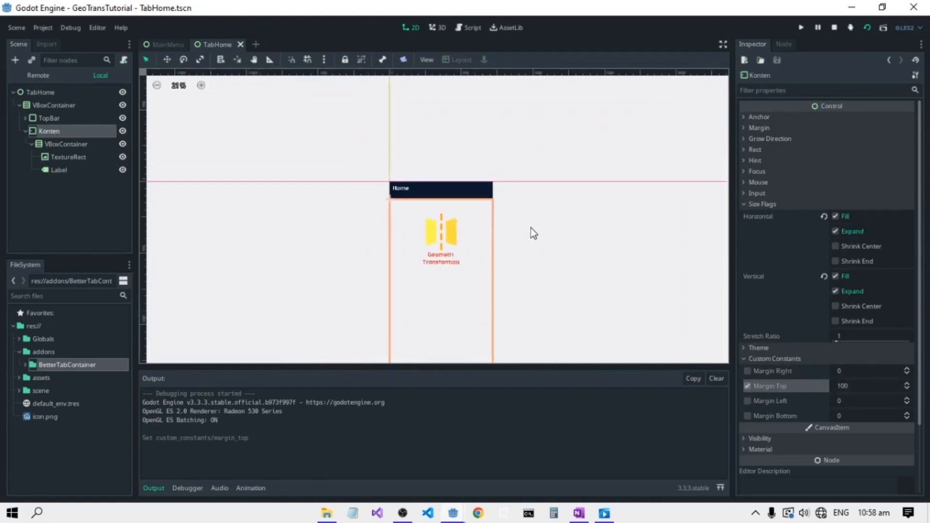
scroll(452, 221, up, 4)
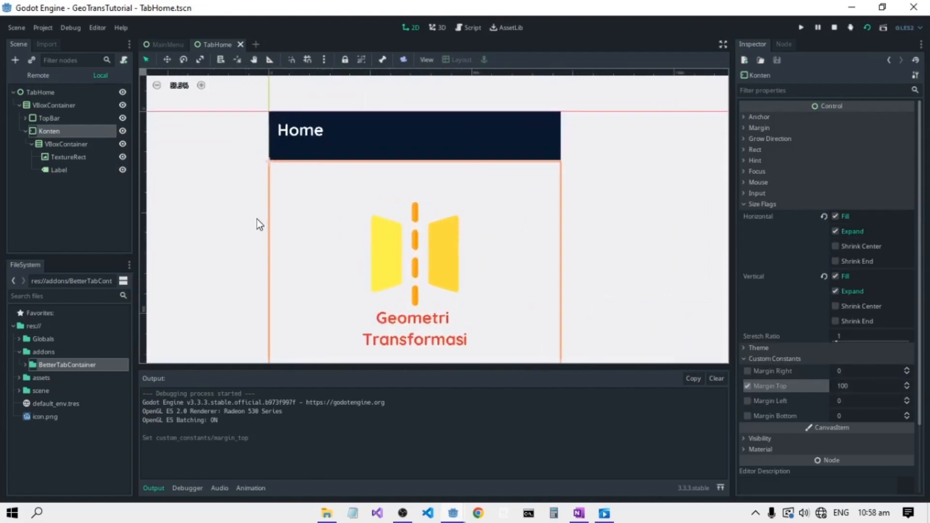
- Set the TextureRect's minimum size in y to 128
click(68, 157)
click(858, 341)
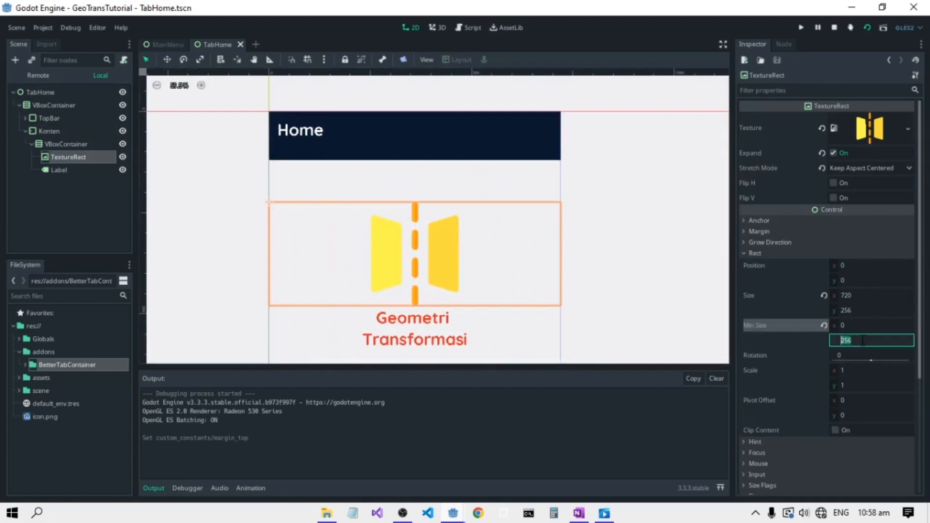
text(128)
key(Return)
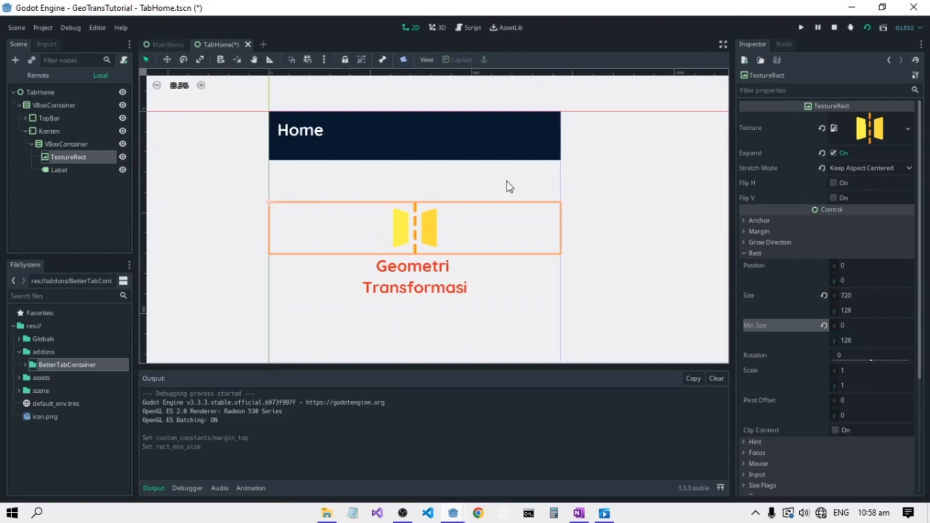
- Save the TabHome scene and test-run it, followed by a test run of the MainMenu scene
key(ctrl+s)
click(868, 28)
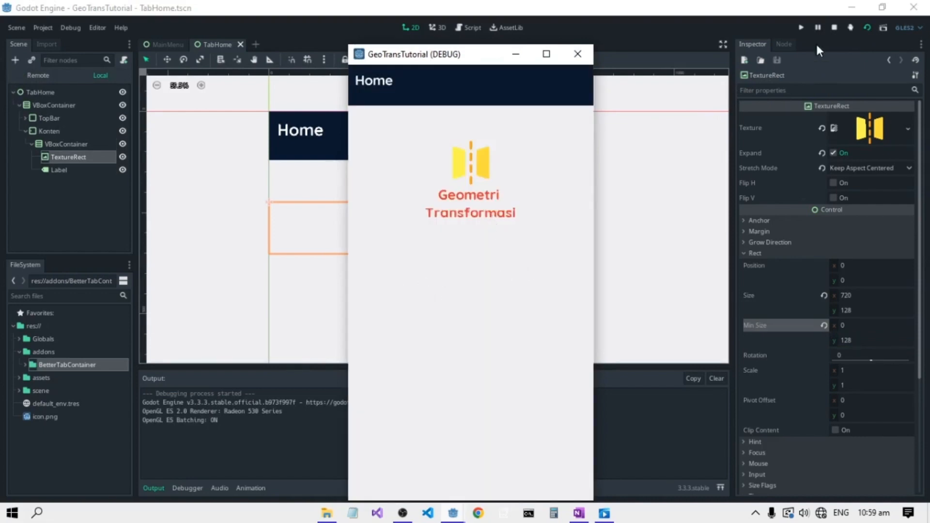
click(834, 28)
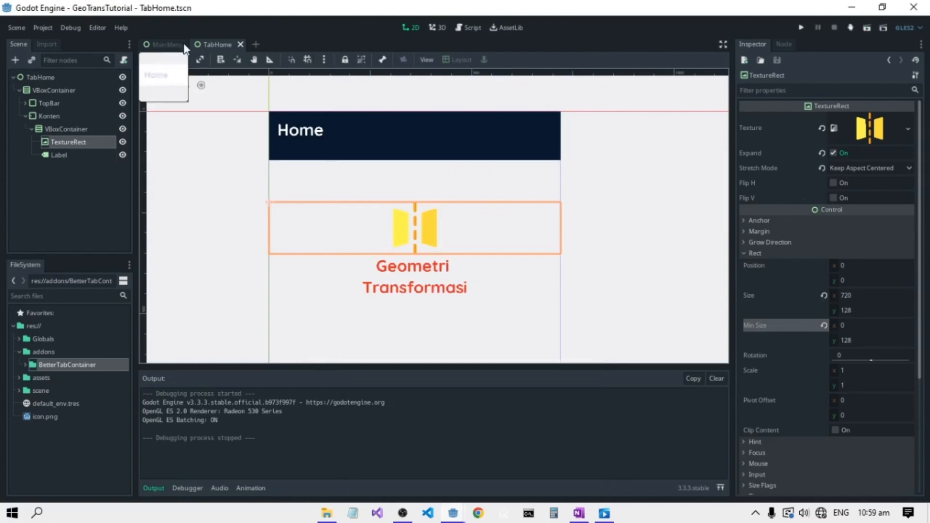
click(155, 46)
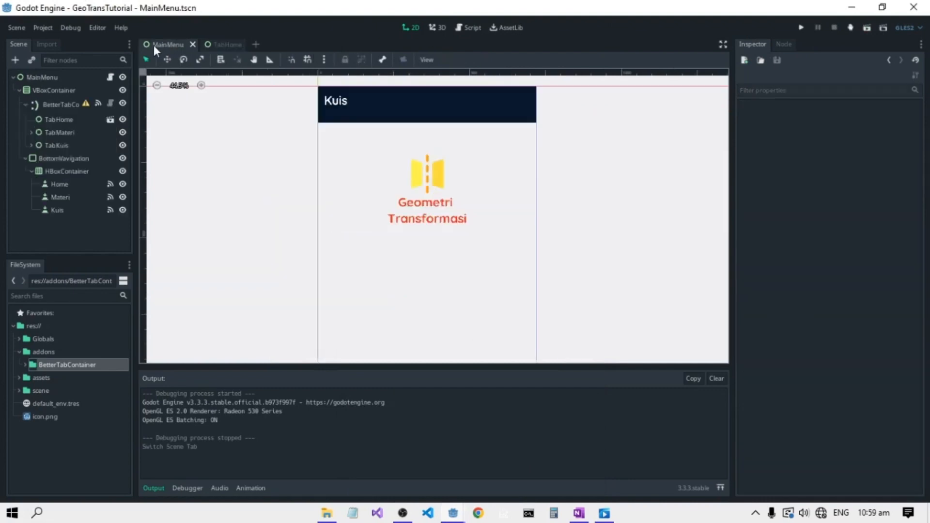
click(864, 27)
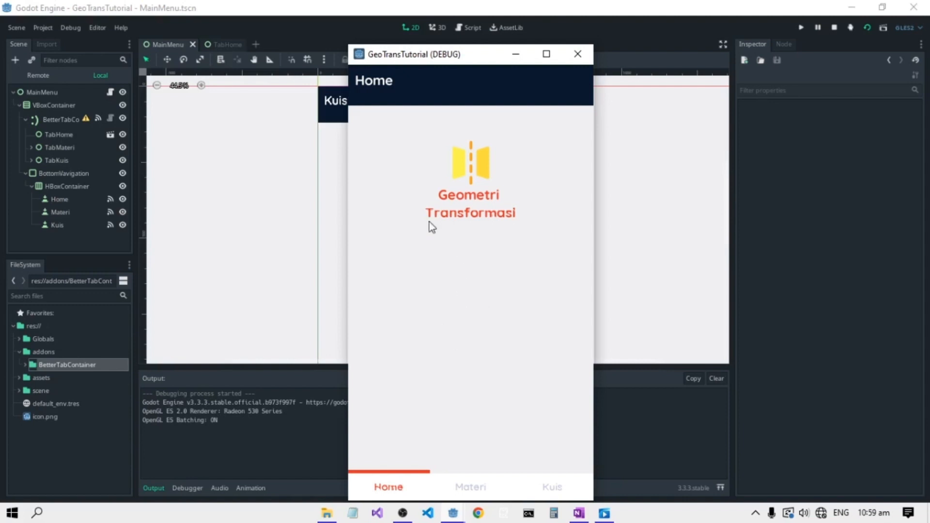
- Set the mouse filter of the Konten container in the TabHome scene to Ignore
click(210, 42)
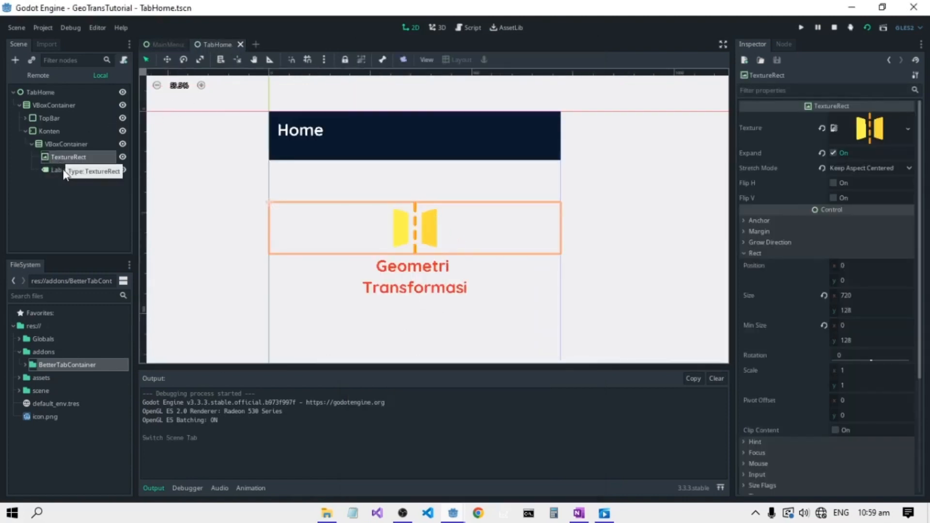
click(49, 131)
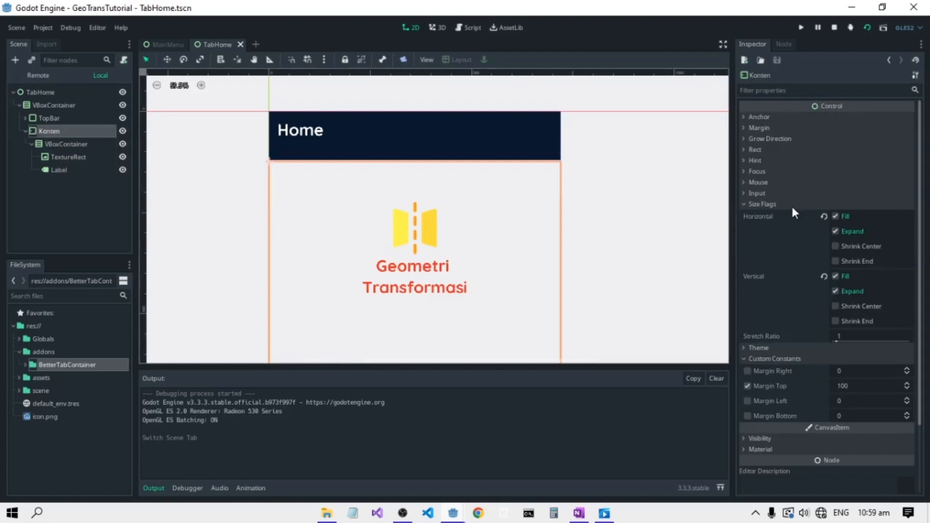
click(756, 204)
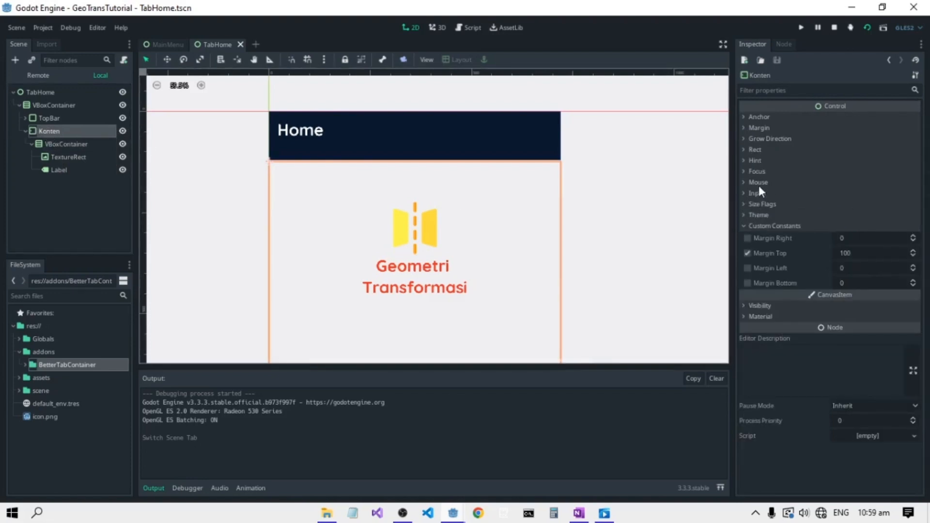
click(758, 183)
click(880, 194)
click(854, 230)
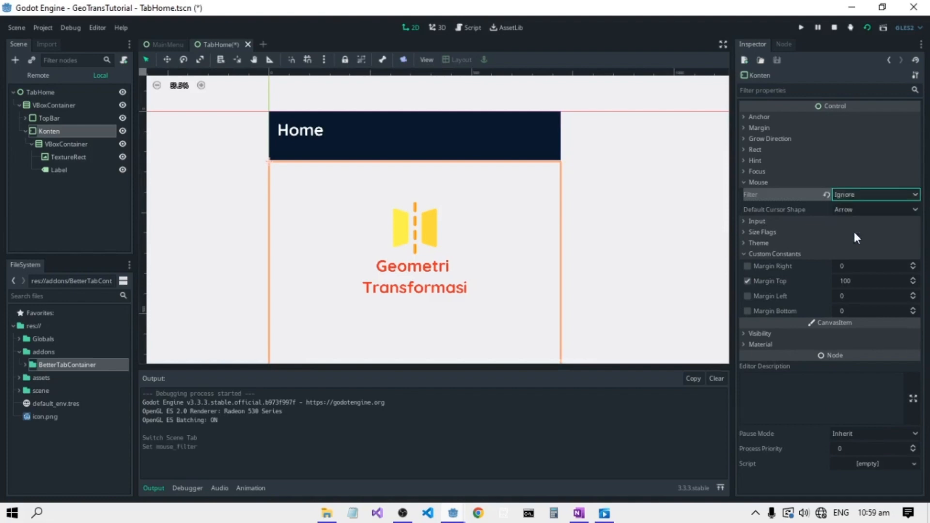
- Set the TextureRect's mouse filter to Ignore and save the TabHome scene
click(59, 154)
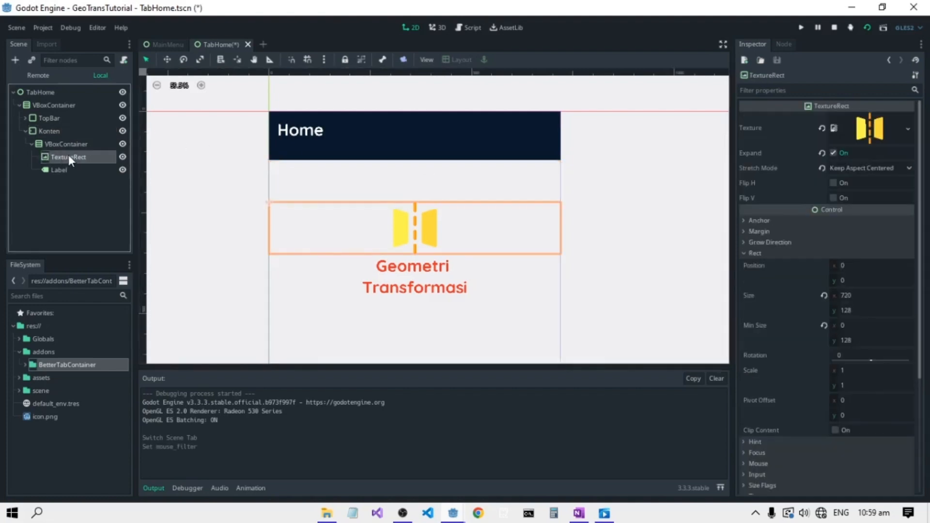
click(756, 253)
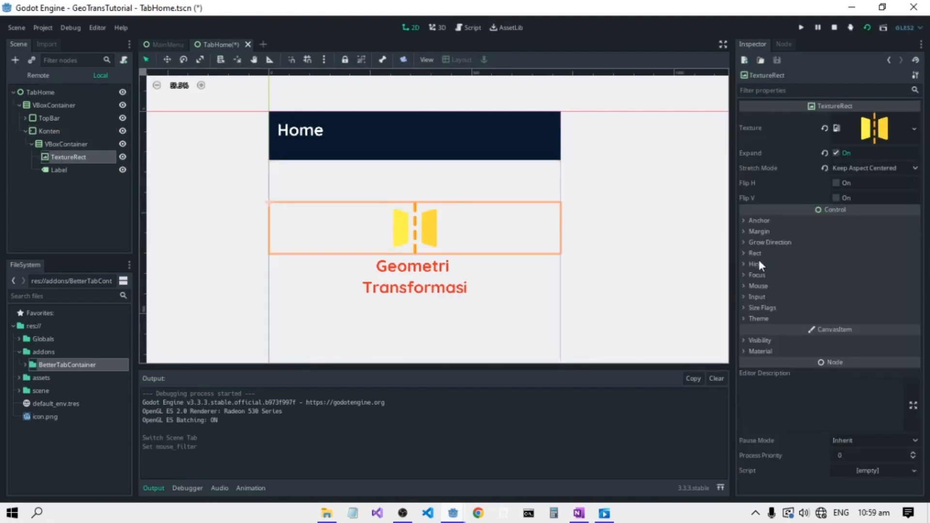
click(758, 285)
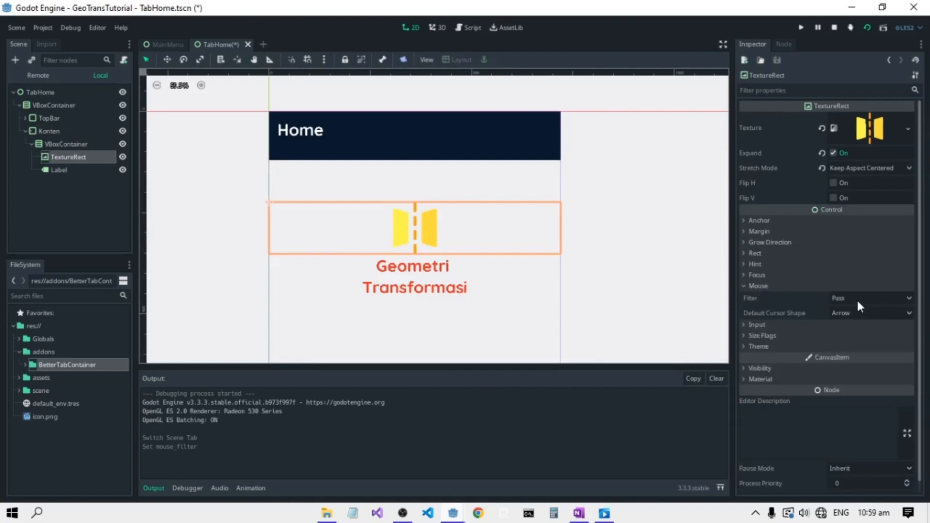
click(856, 299)
click(857, 334)
key(ctrl+s)
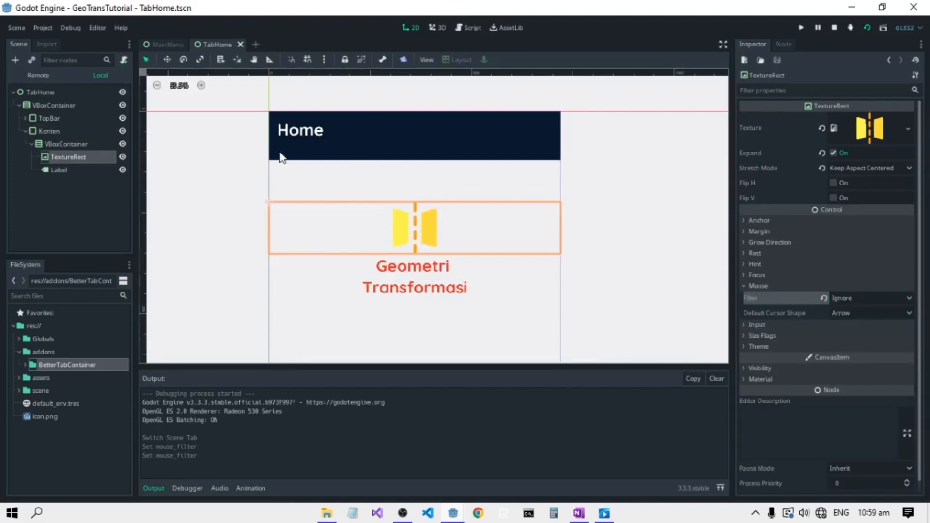
- Check the mouse filter setting of the Label in the TabHome scene
click(69, 169)
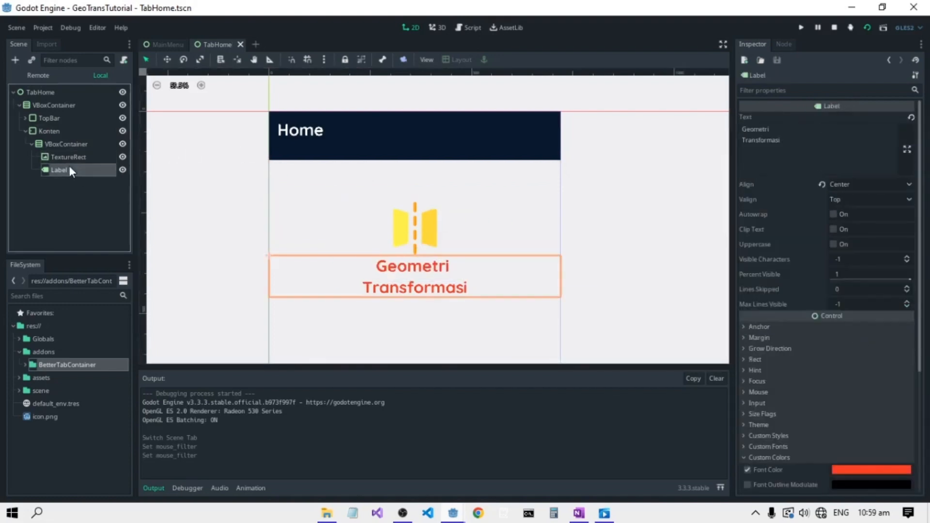
scroll(787, 274, down, 2)
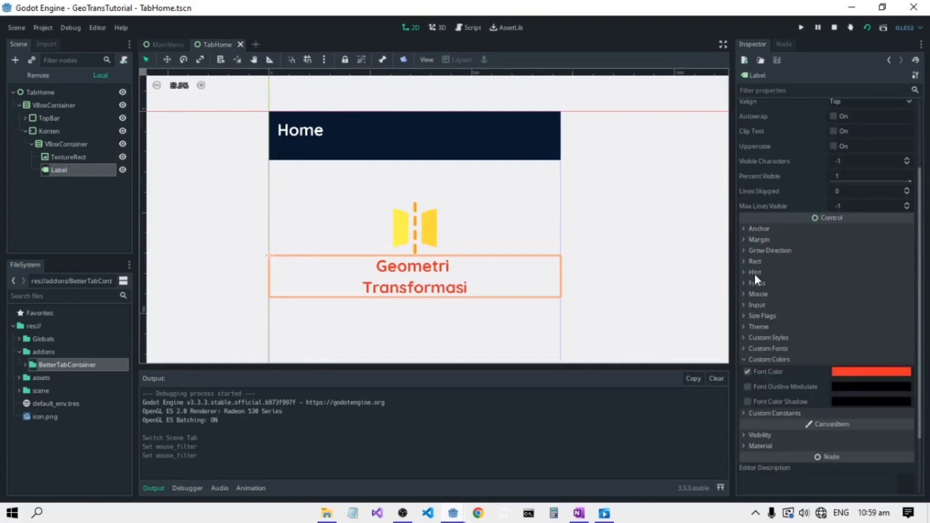
click(756, 294)
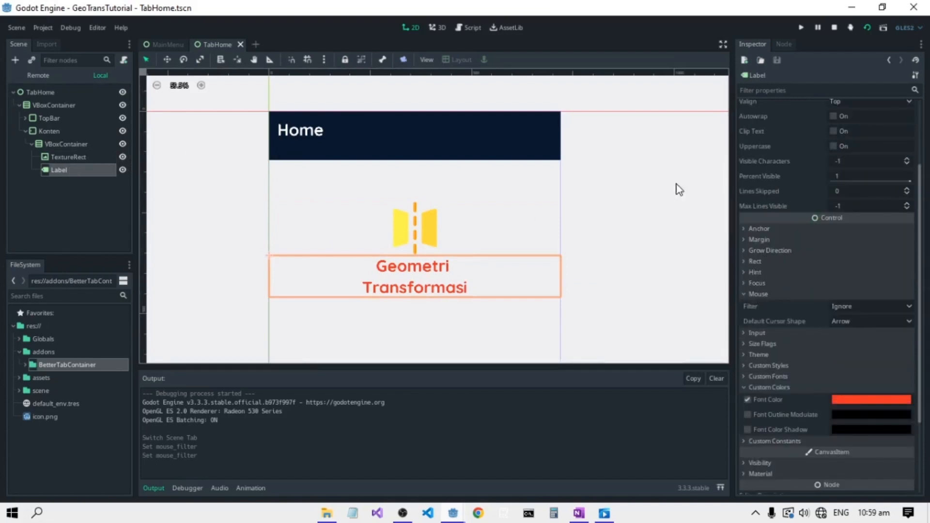
scroll(466, 139, up, 1)
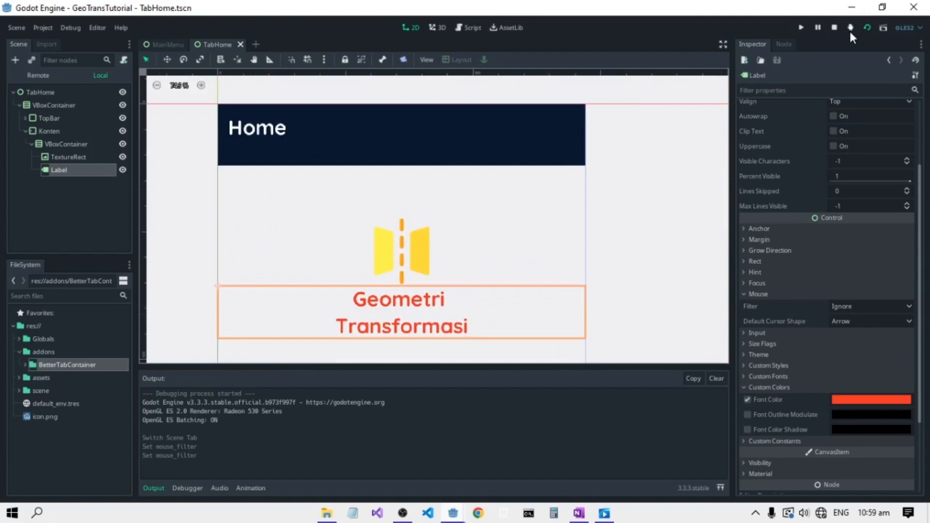
- Run the MainMenu scene, test swiping from tab to tab across the content area, and stop it
click(165, 44)
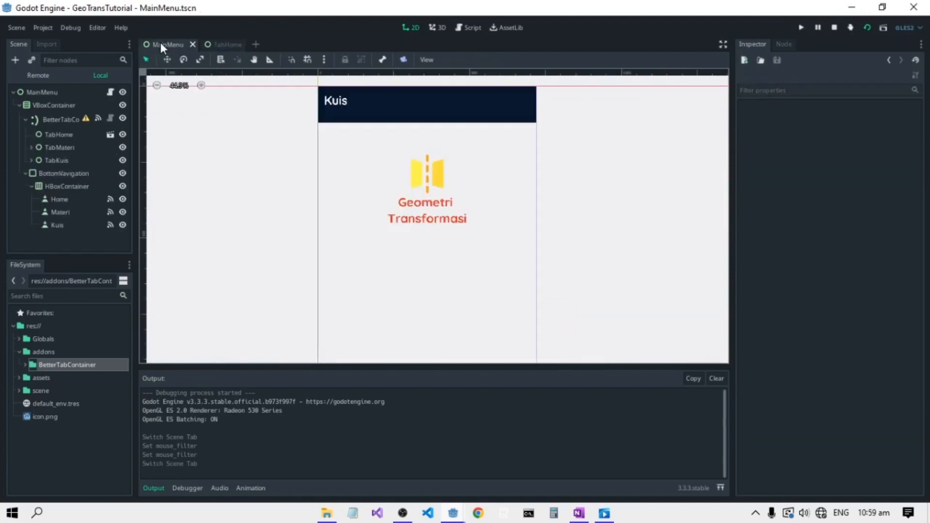
click(866, 27)
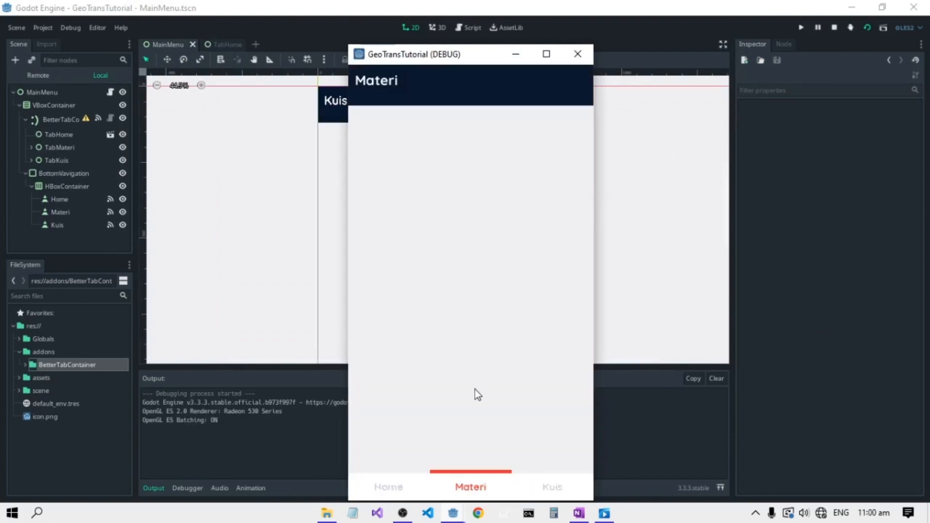
drag(414, 315, 588, 319)
drag(495, 328, 578, 324)
drag(478, 313, 592, 303)
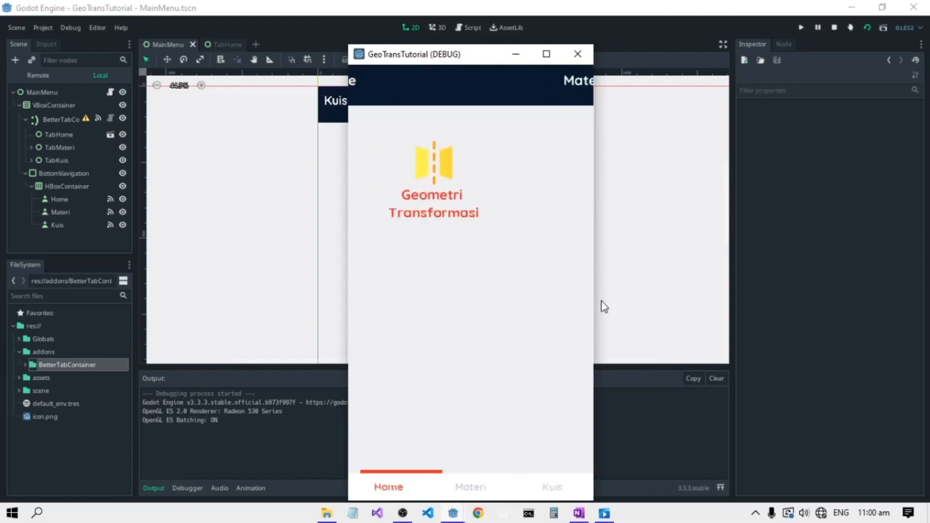
click(834, 28)
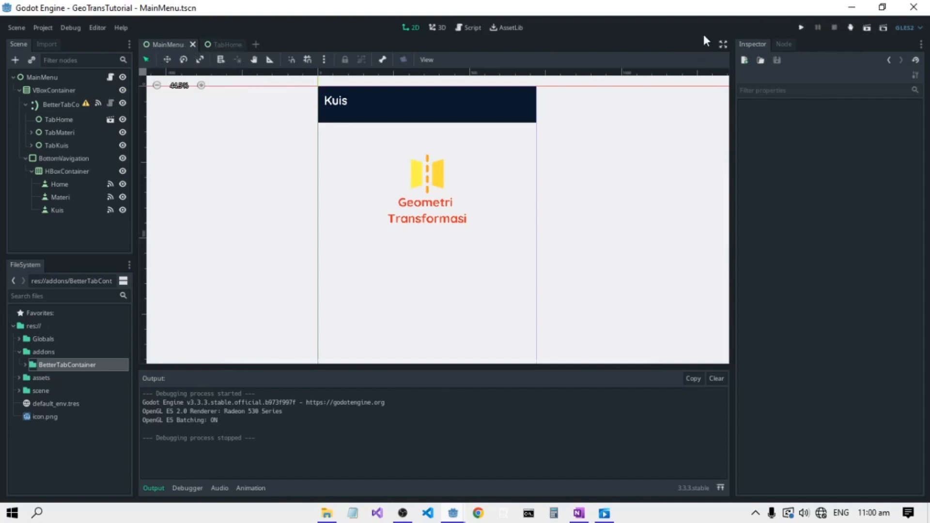
- Run the project and choose MainMenu.tscn as its main scene
click(801, 28)
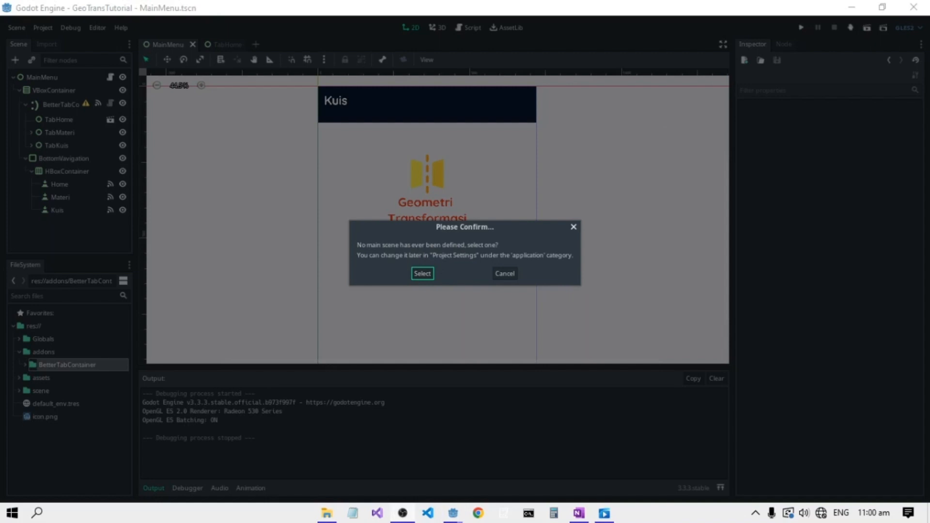
click(421, 274)
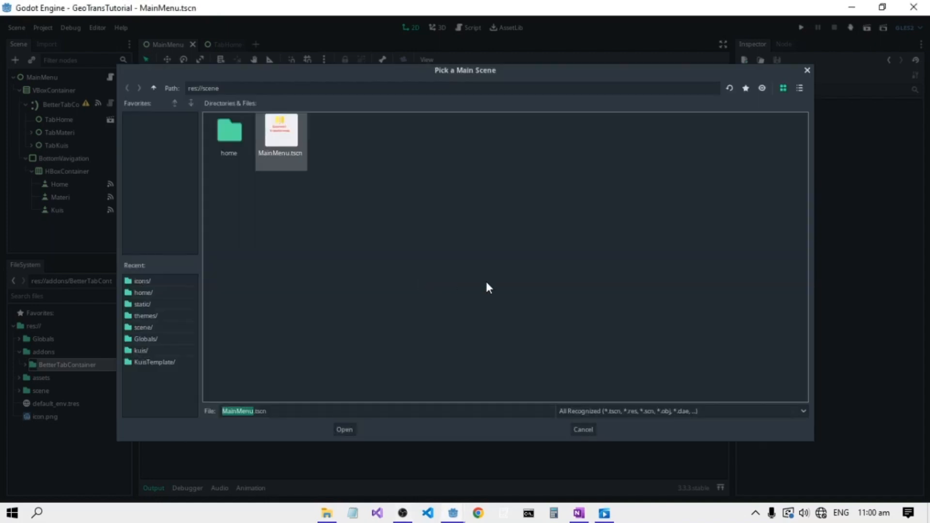
click(348, 430)
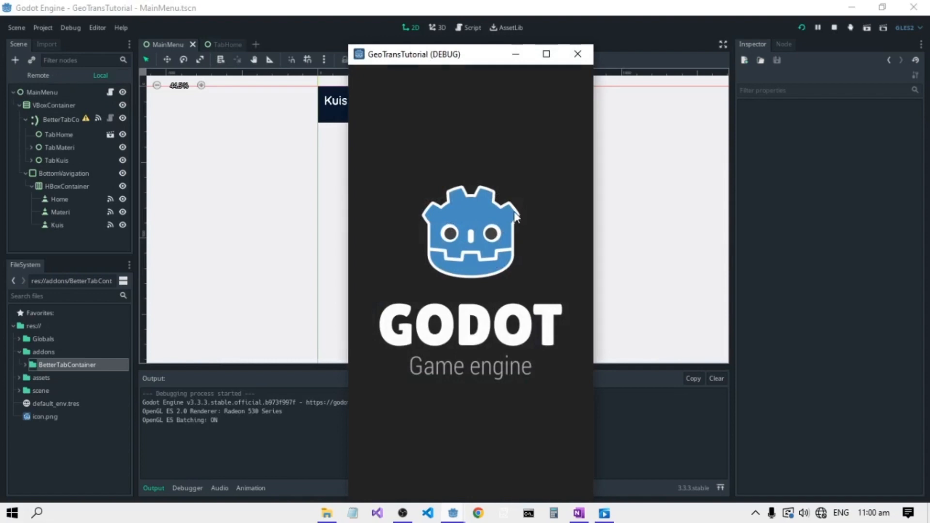
- Test swiping between the tabs in the running project and stop it
drag(486, 322, 498, 355)
drag(436, 349, 629, 390)
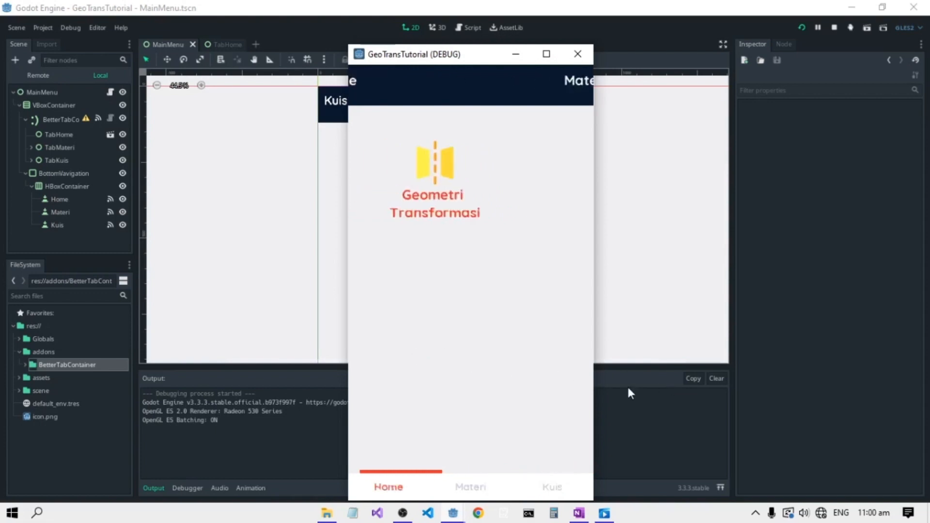
click(834, 27)
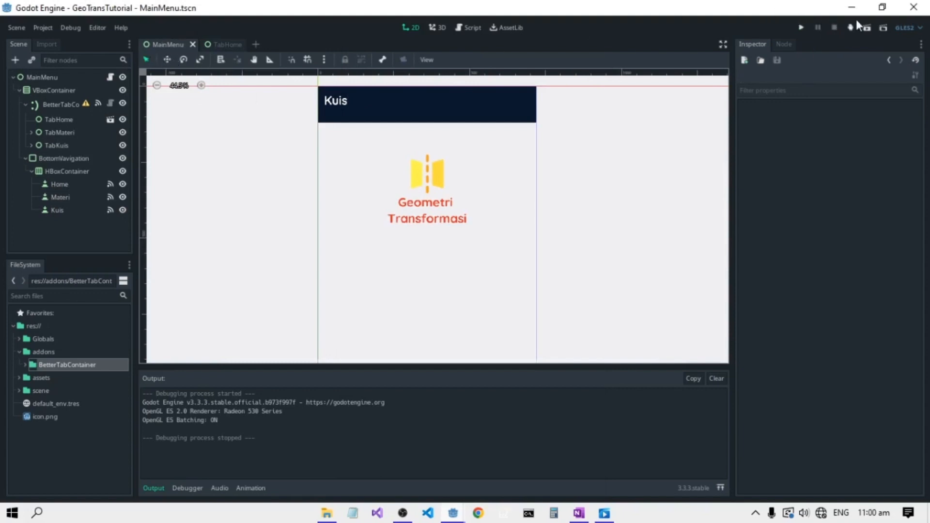
- Compare running the MainMenu and TabHome scenes individually with running the whole project
click(867, 27)
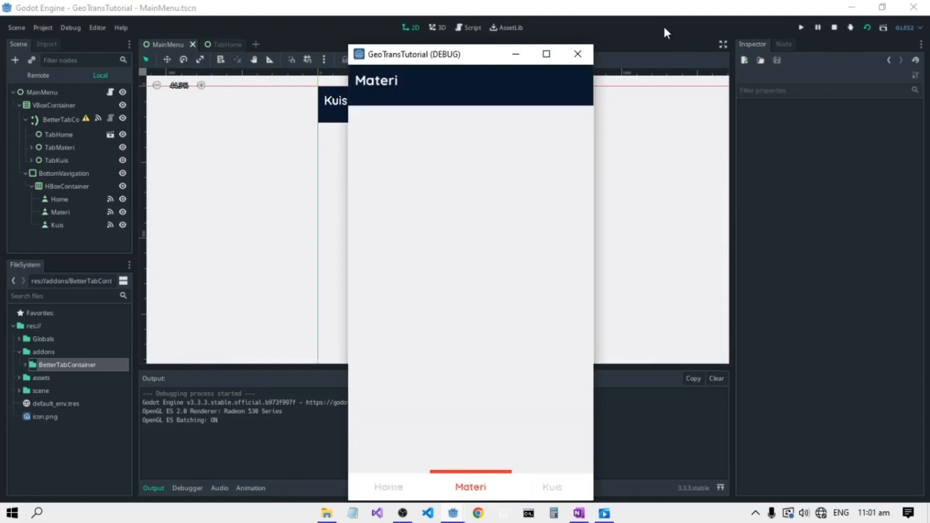
click(561, 40)
mouse_move(207, 42)
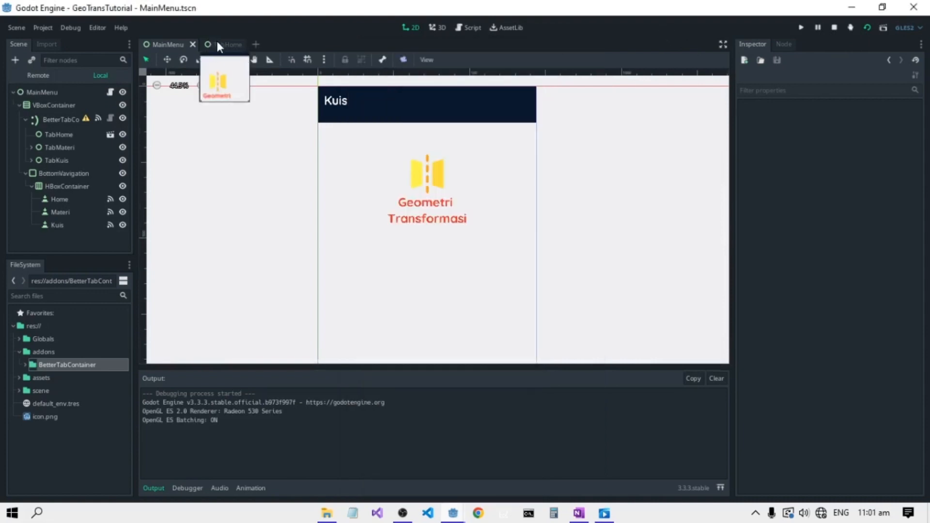
click(216, 43)
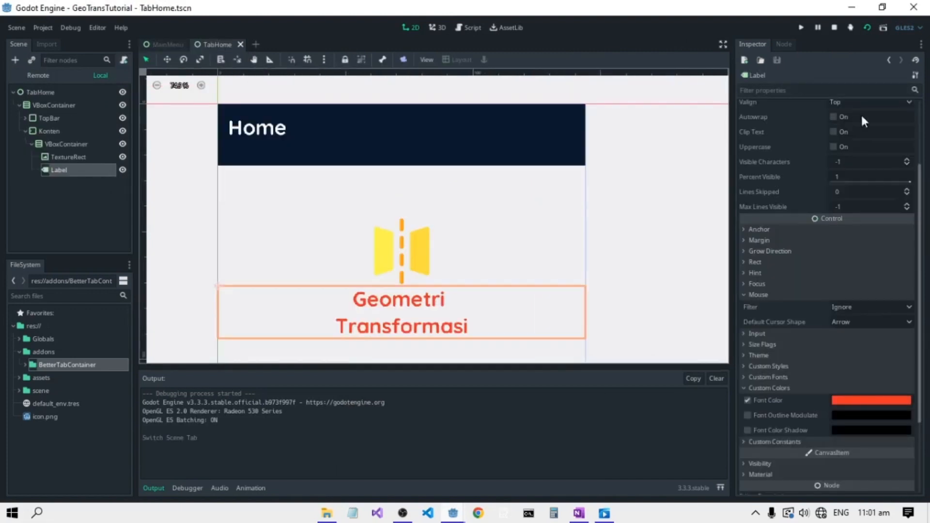
click(865, 28)
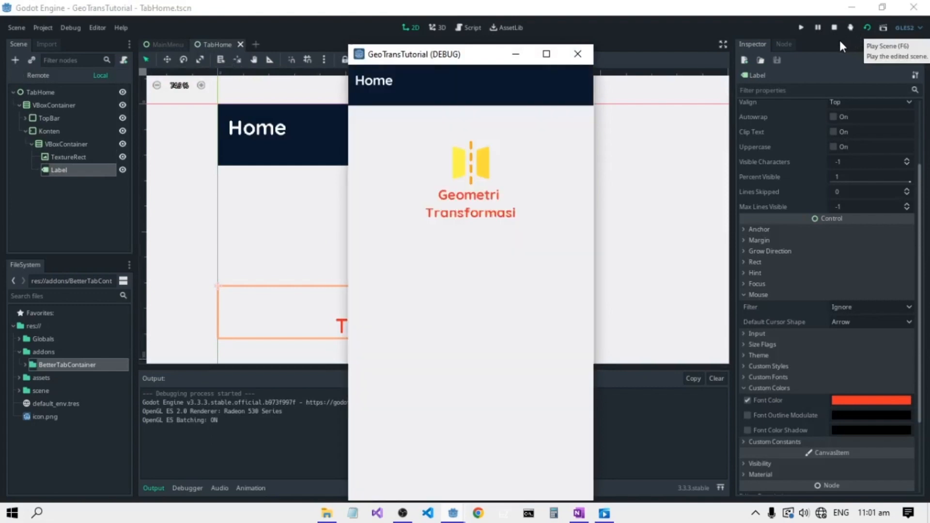
click(768, 35)
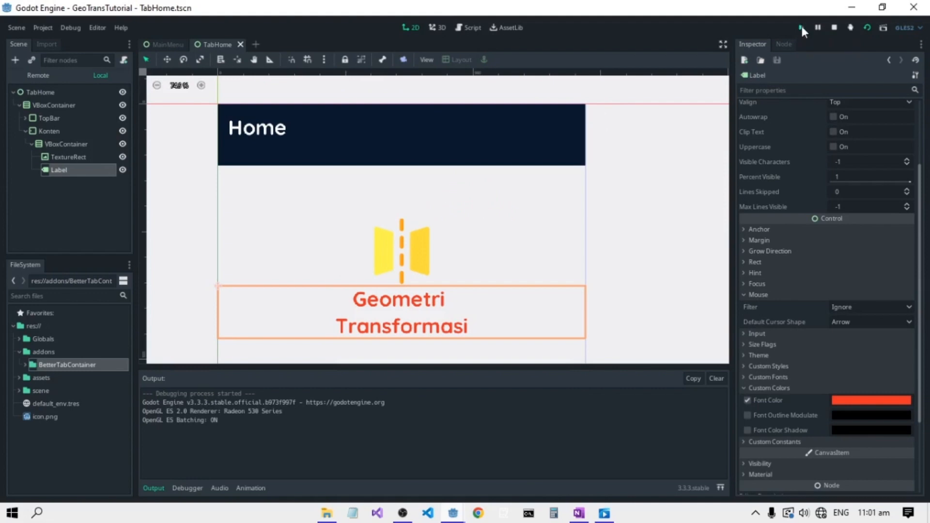
click(801, 27)
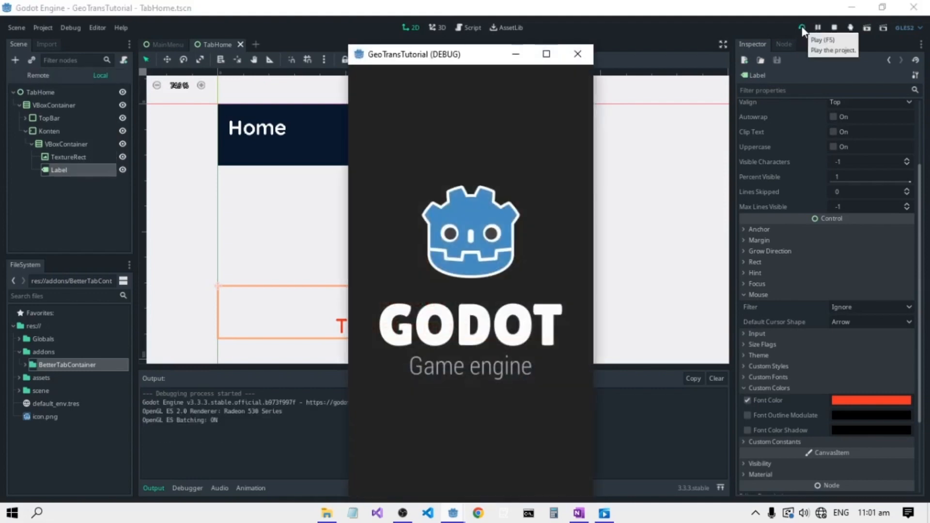